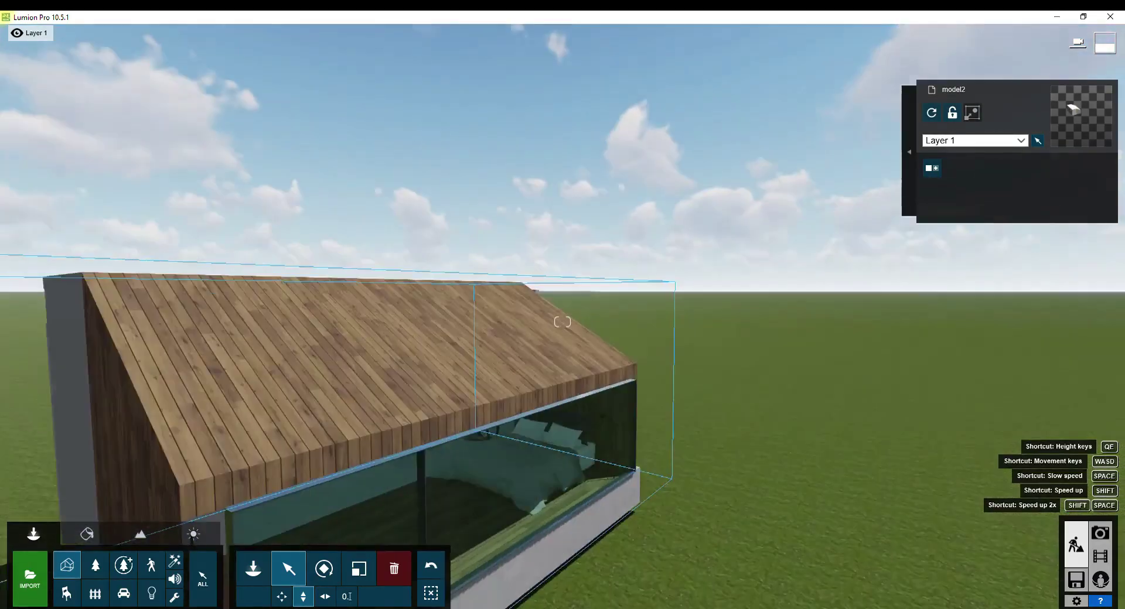
Select the house model and bring its furnished bedroom interior into view.
click(551, 354)
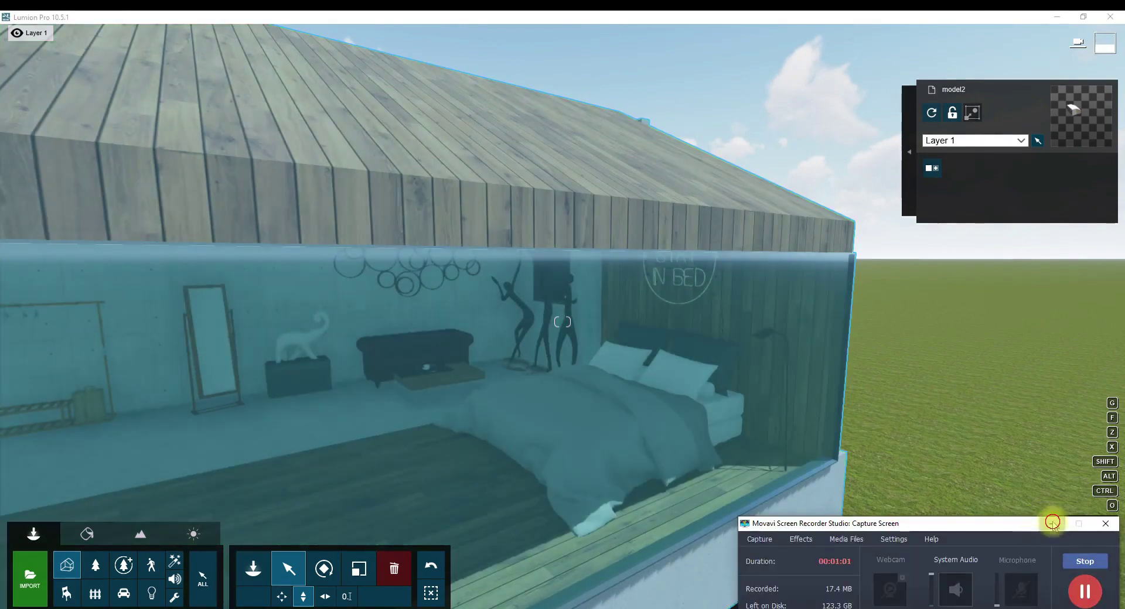
click(1052, 522)
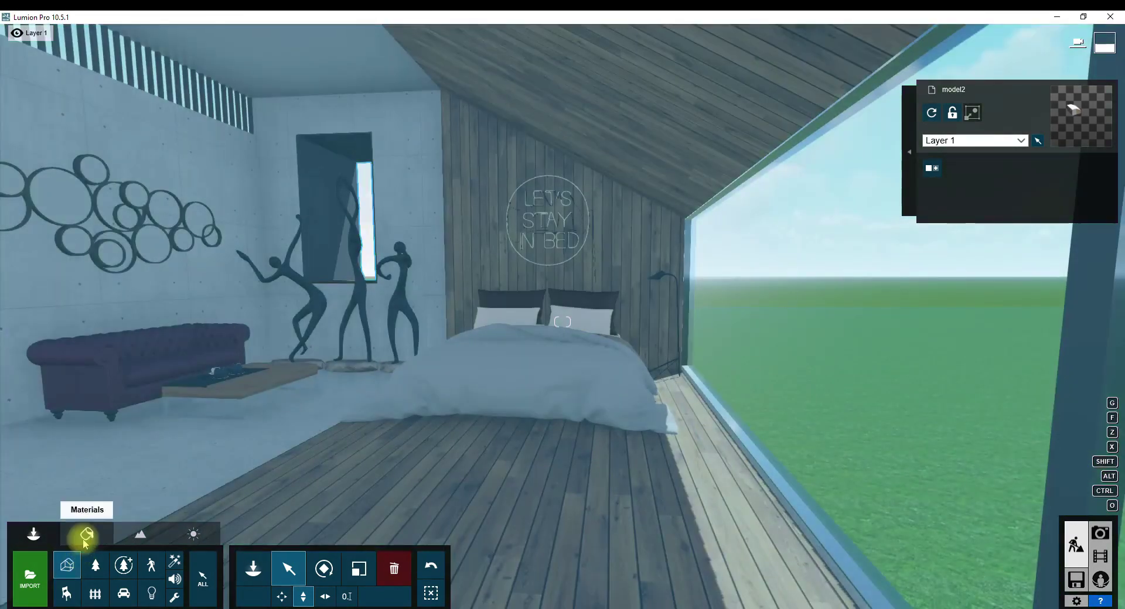
Replace the bedroom's wooden floor material with a Standard material.
click(86, 533)
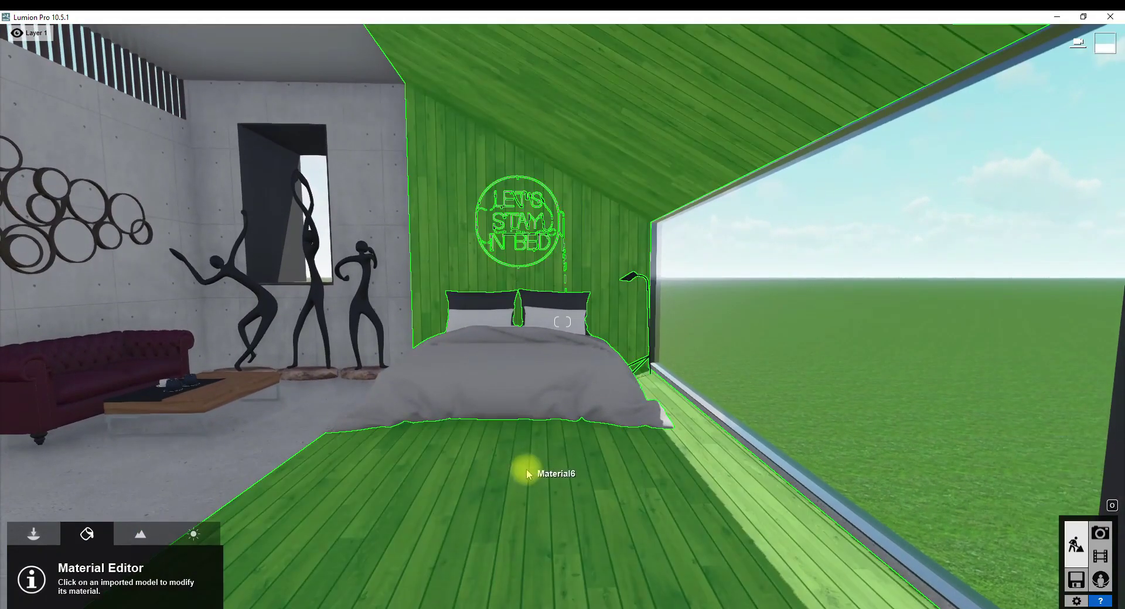
click(527, 474)
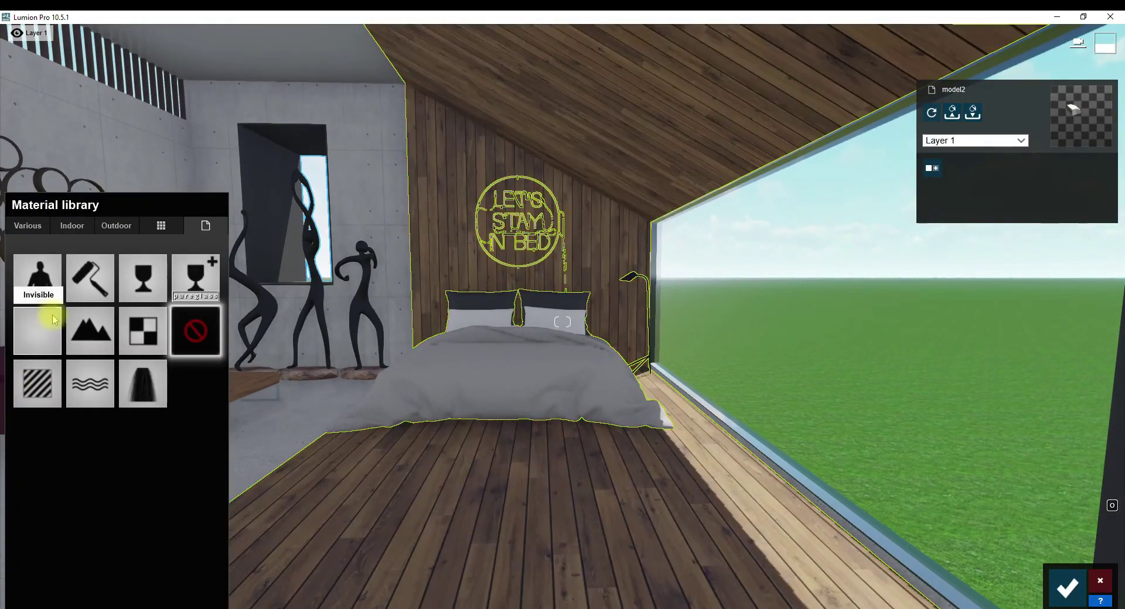
click(37, 391)
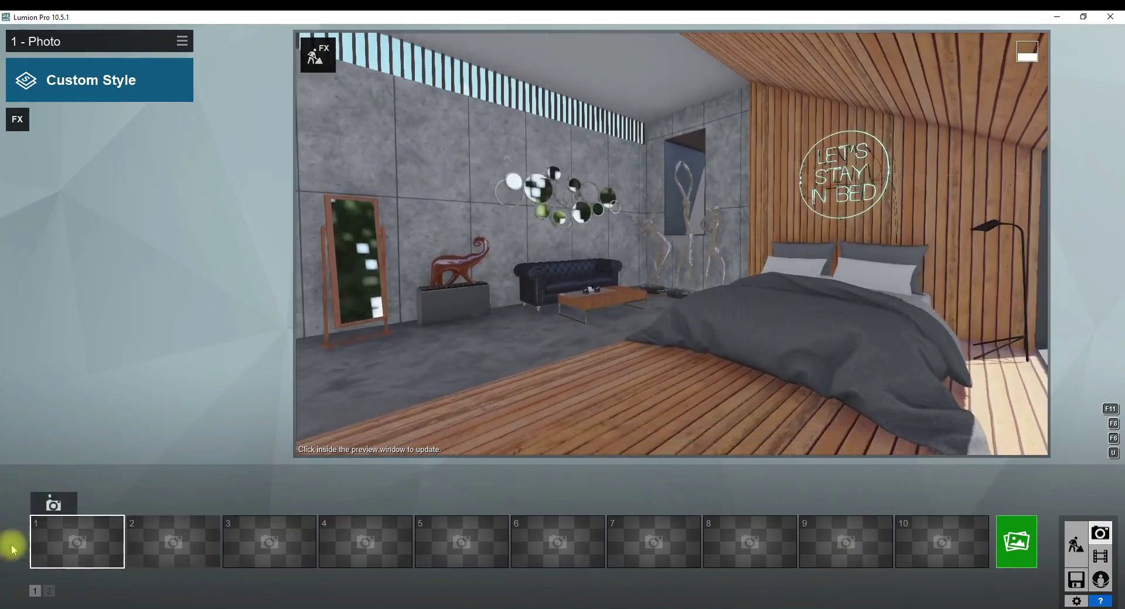
Save the current bedroom view as photo 1, then frame a closer view near the bed for photo 2.
click(54, 504)
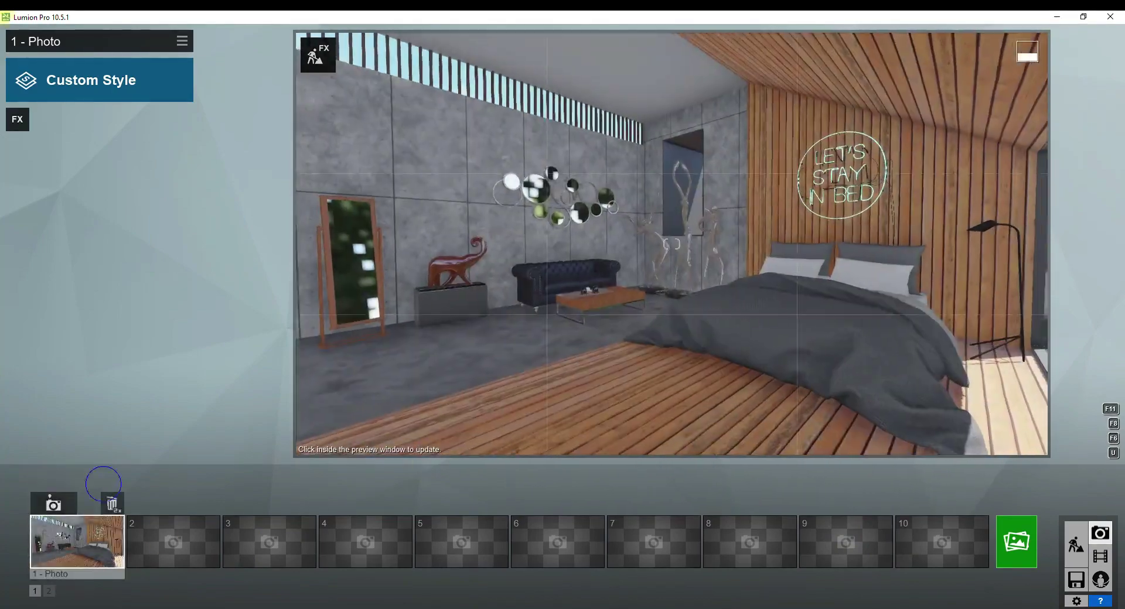
click(174, 542)
key(a)
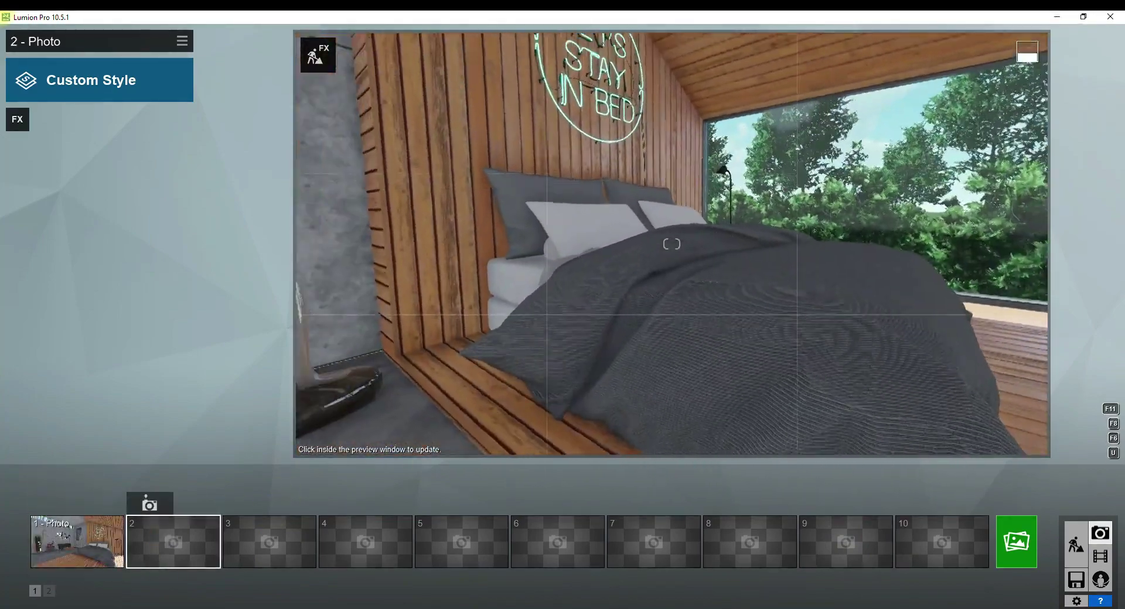
key(w)
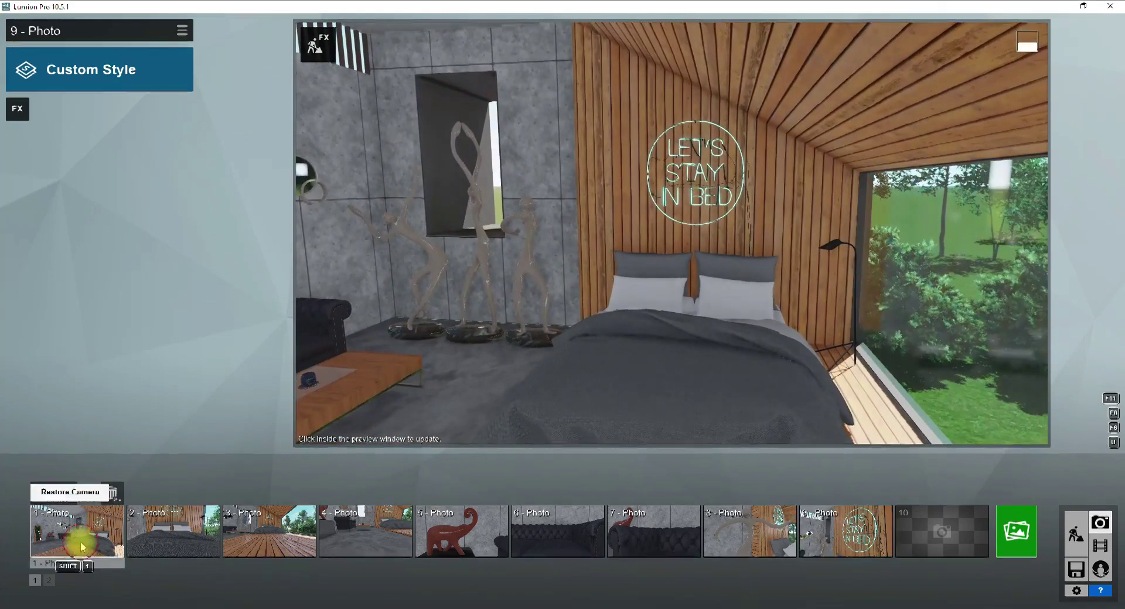
Add an Advanced Shadow effect to photo 1 with fine detail shadows on.
click(76, 545)
click(10, 111)
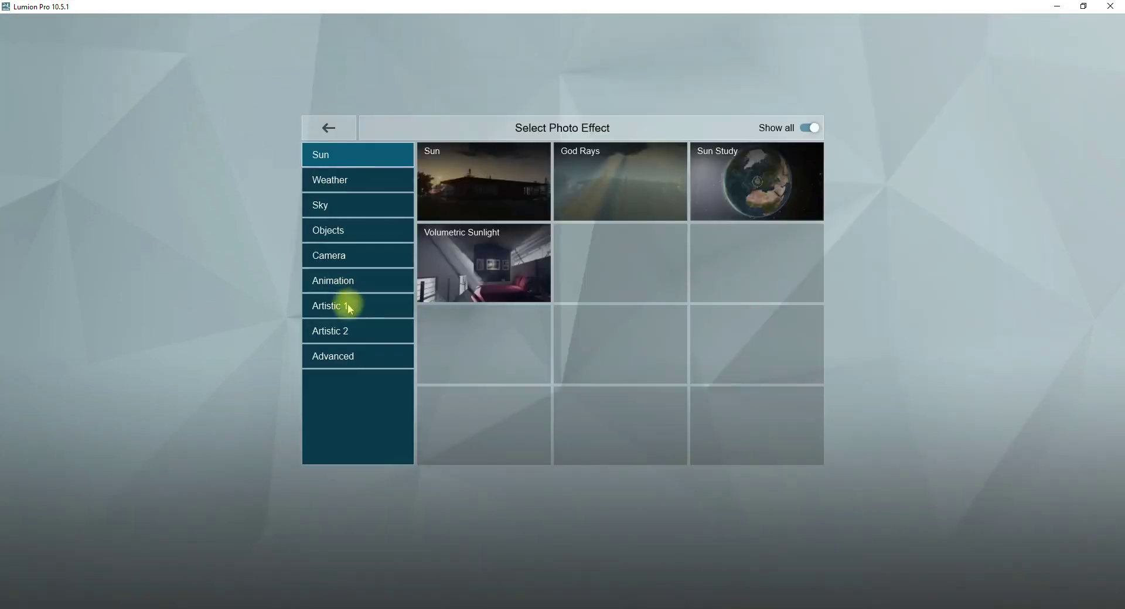
click(350, 358)
click(440, 164)
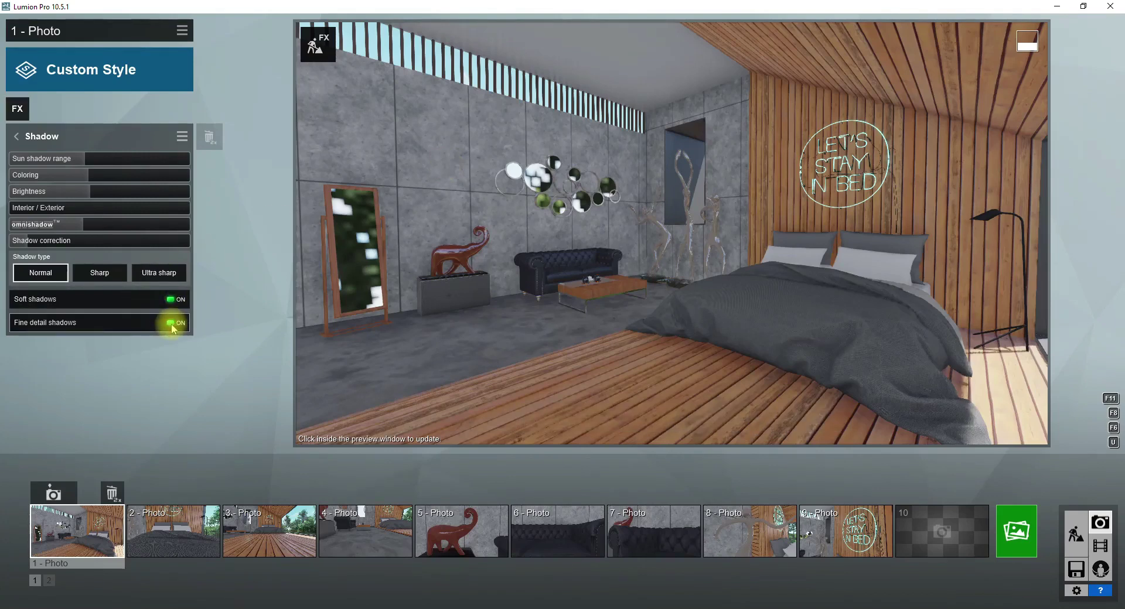
click(171, 323)
Lower the shadow brightness from 0.2 to 0.1 and refresh the preview.
click(30, 139)
click(44, 141)
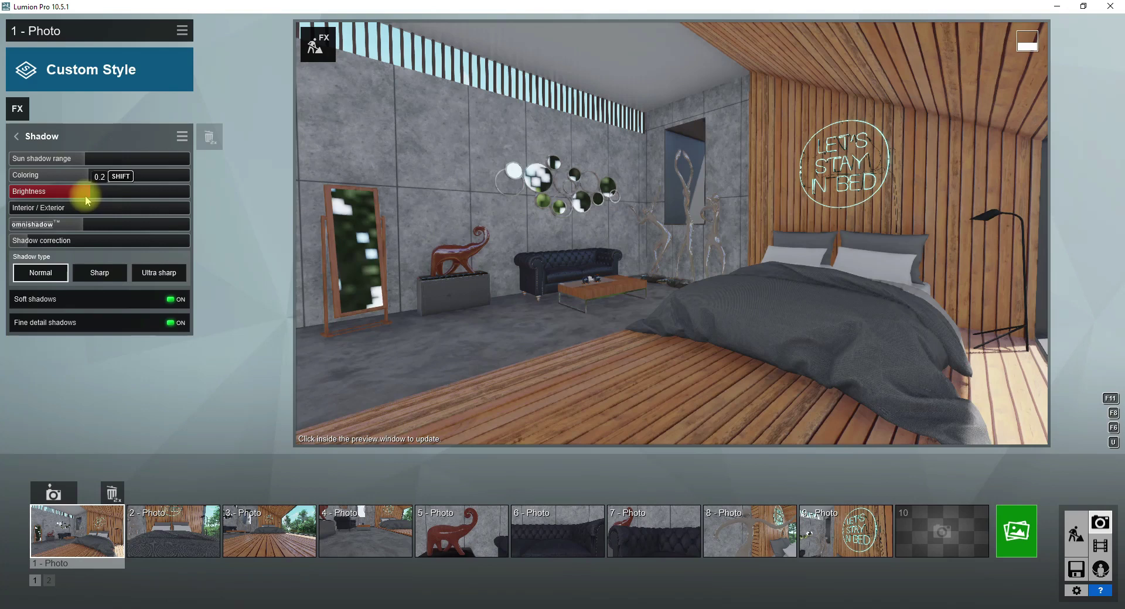
drag(84, 199, 73, 207)
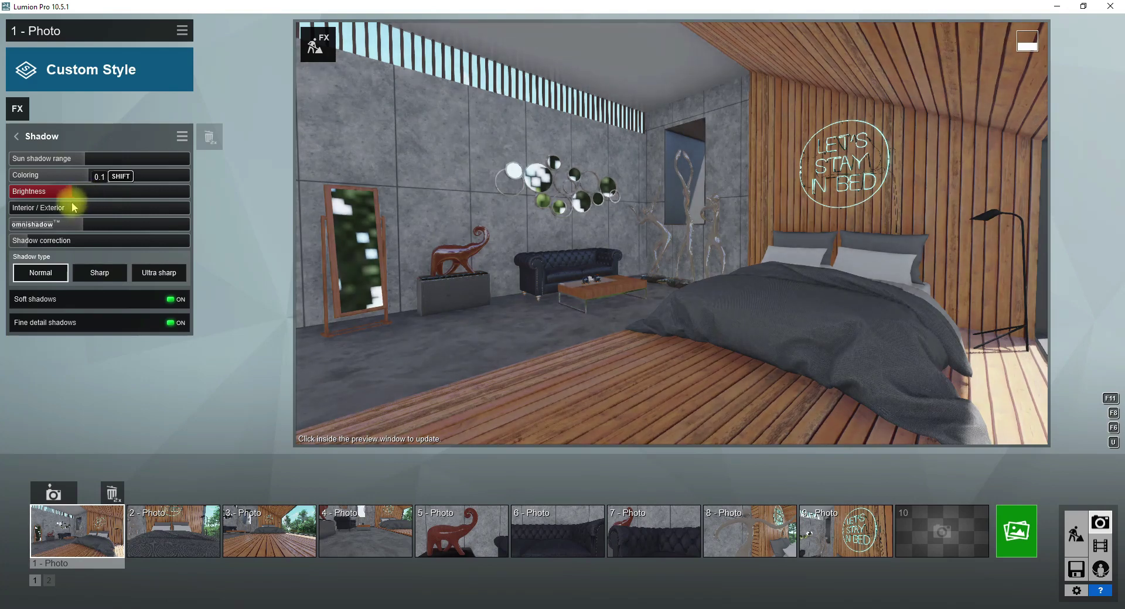
click(565, 286)
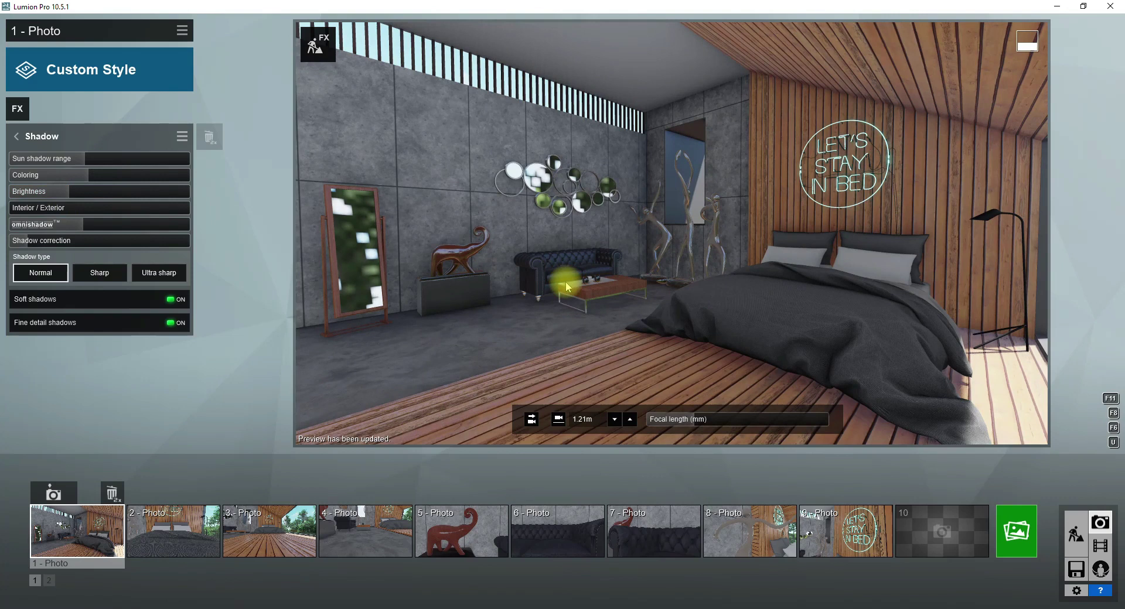
Add a Reflection effect with speedray reflections turned on.
click(12, 110)
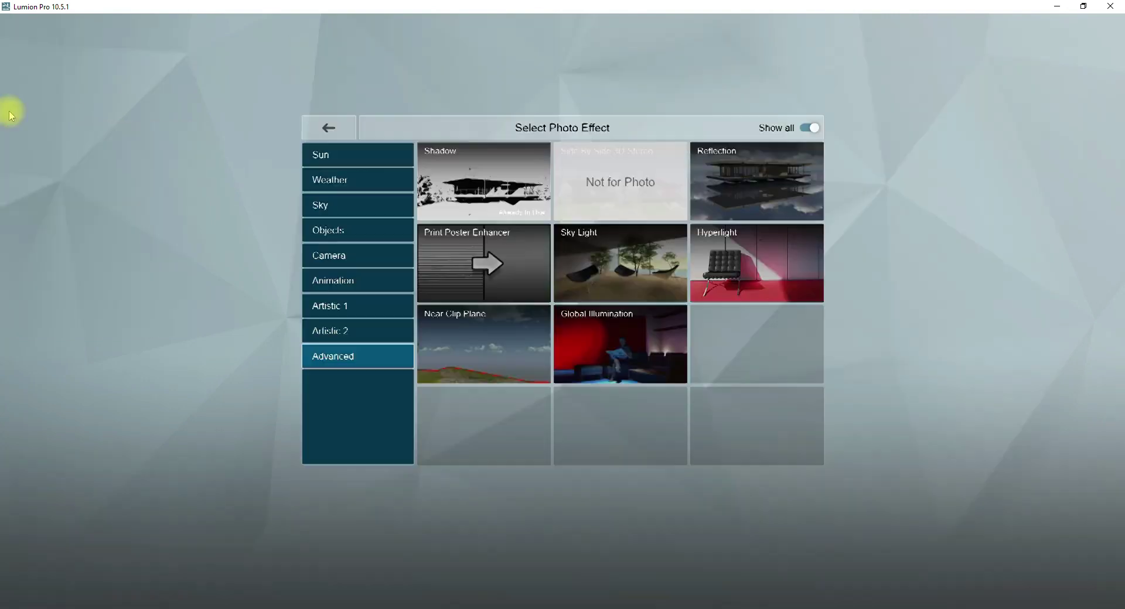
click(733, 189)
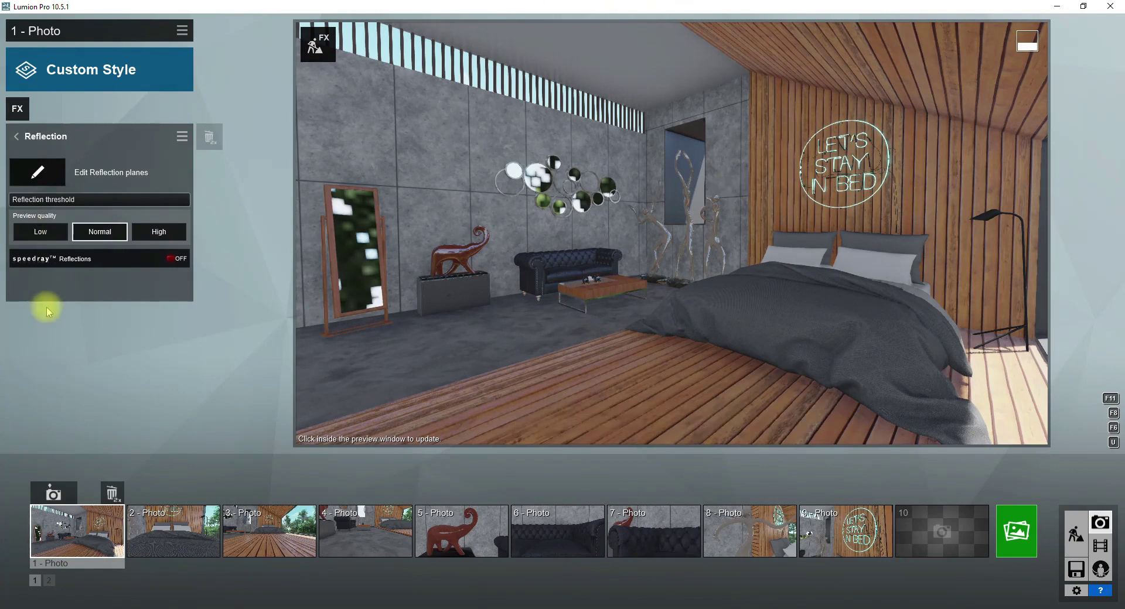
click(168, 262)
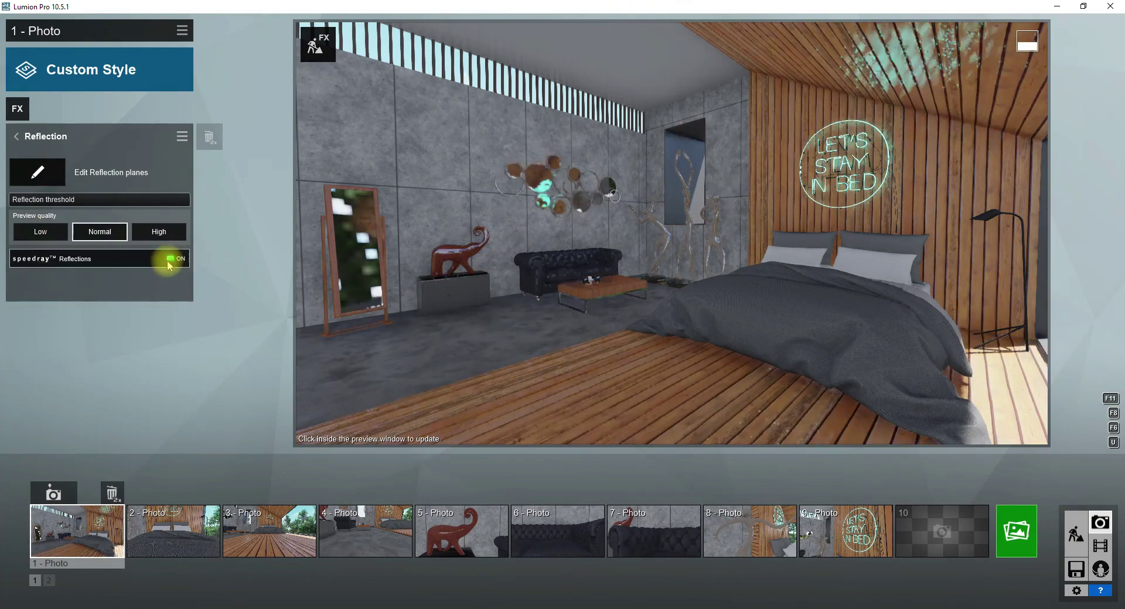
Add reflection planes on the standing mirror, wall mirror circle, wall circles and table glass.
click(37, 171)
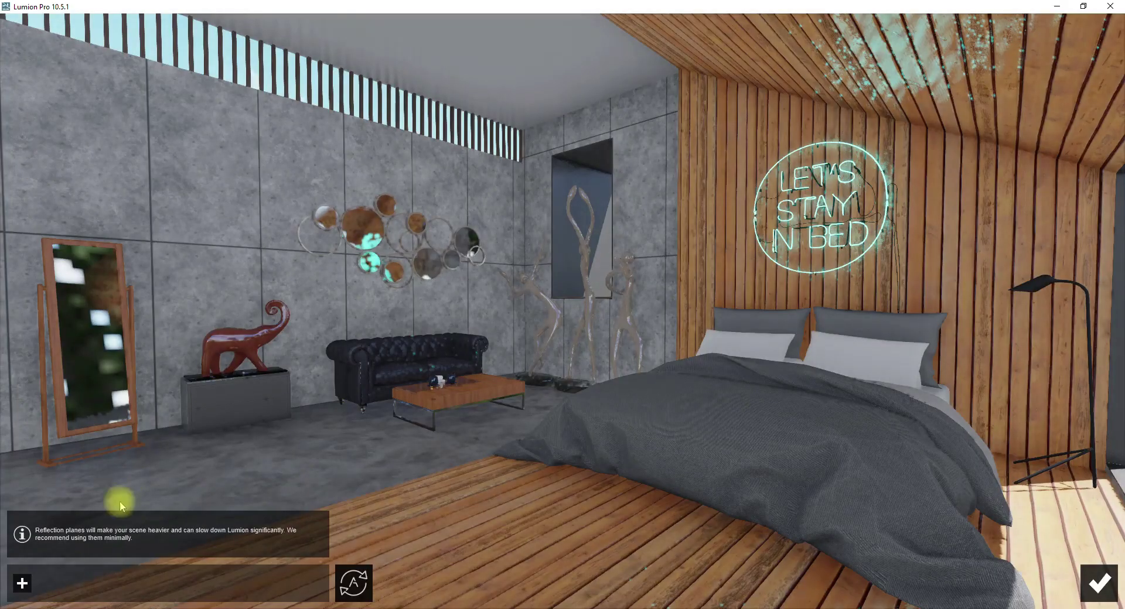
click(33, 583)
right_drag(338, 363, 235, 363)
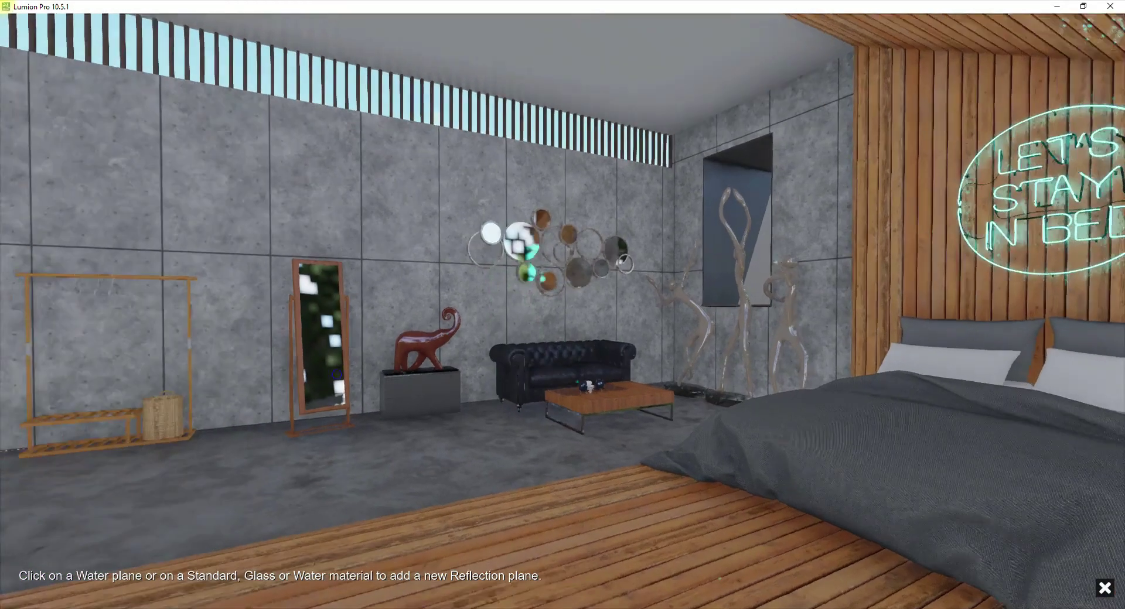
click(467, 316)
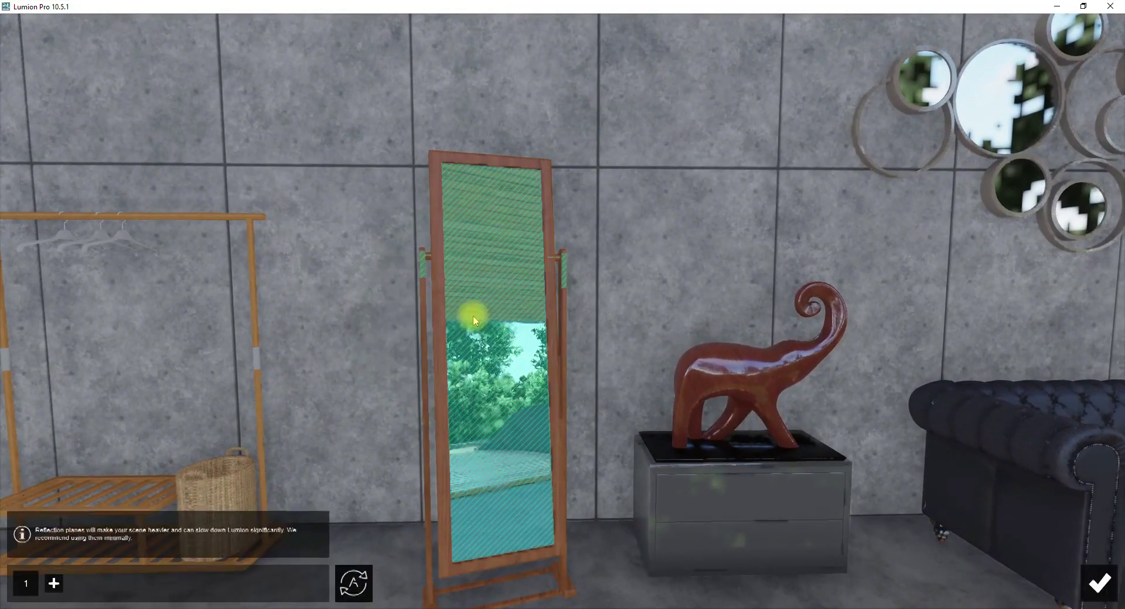
click(53, 583)
click(1004, 96)
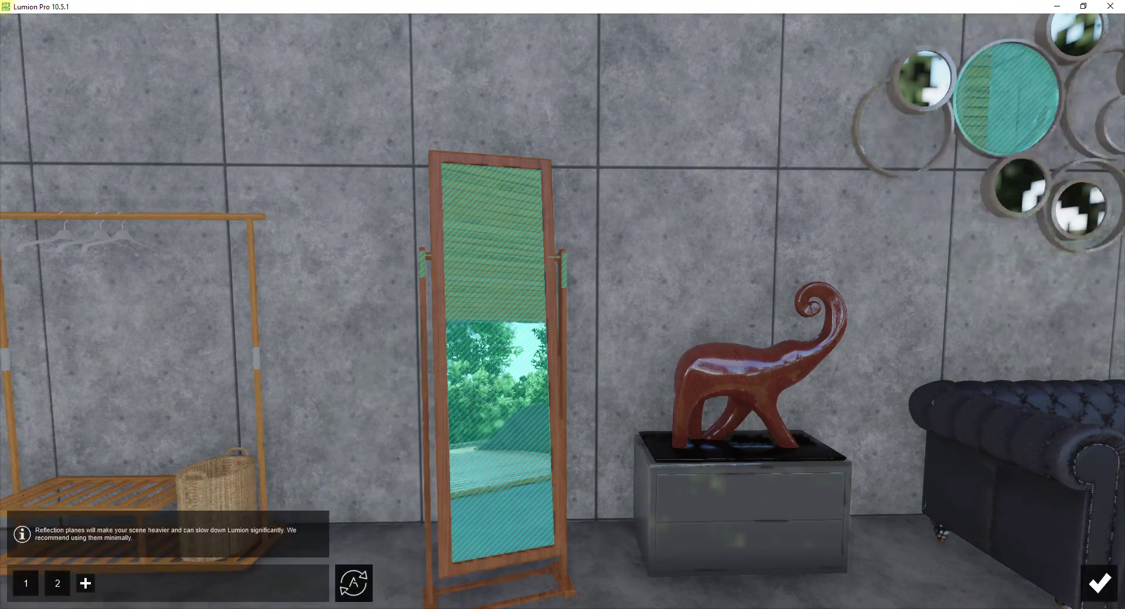
click(85, 583)
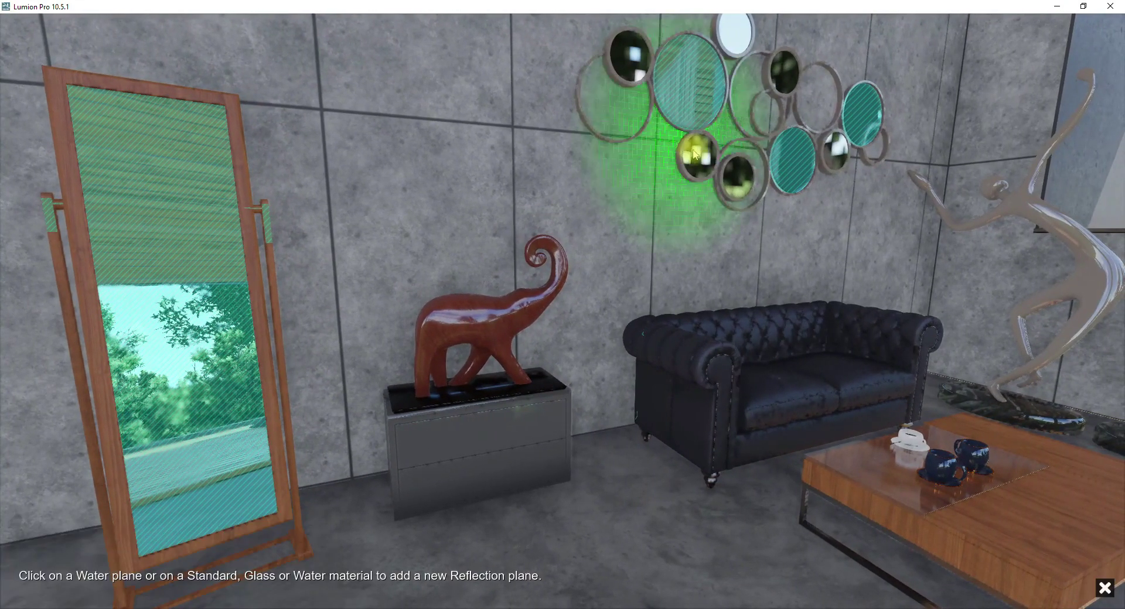
click(695, 155)
click(118, 583)
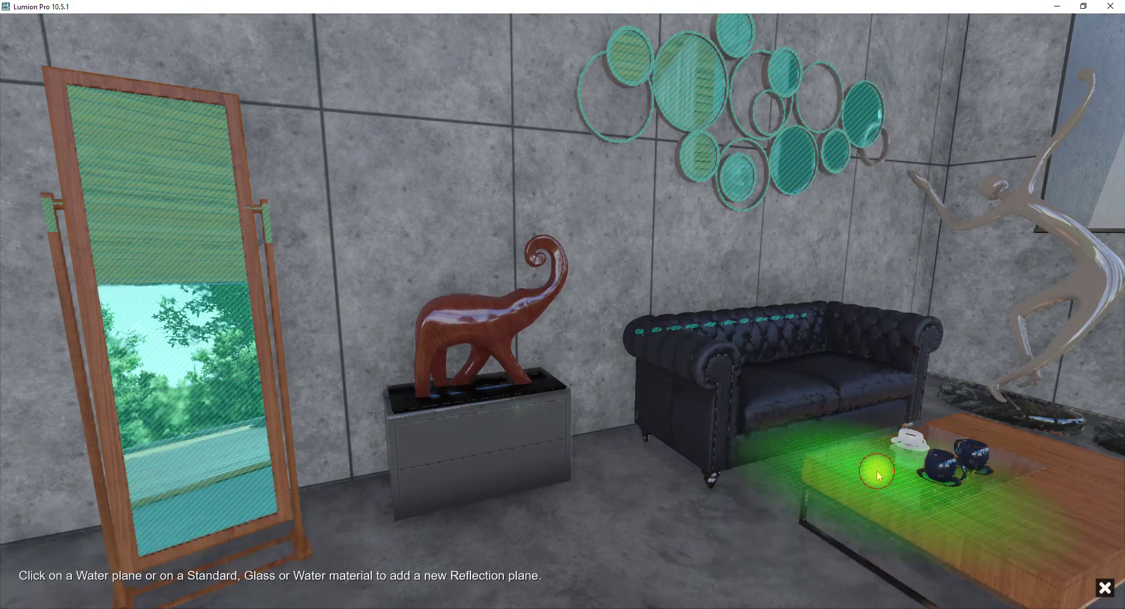
click(877, 462)
Add reflection planes on the window glass, concrete floor and wooden floor.
middle_drag(769, 442, 400, 528)
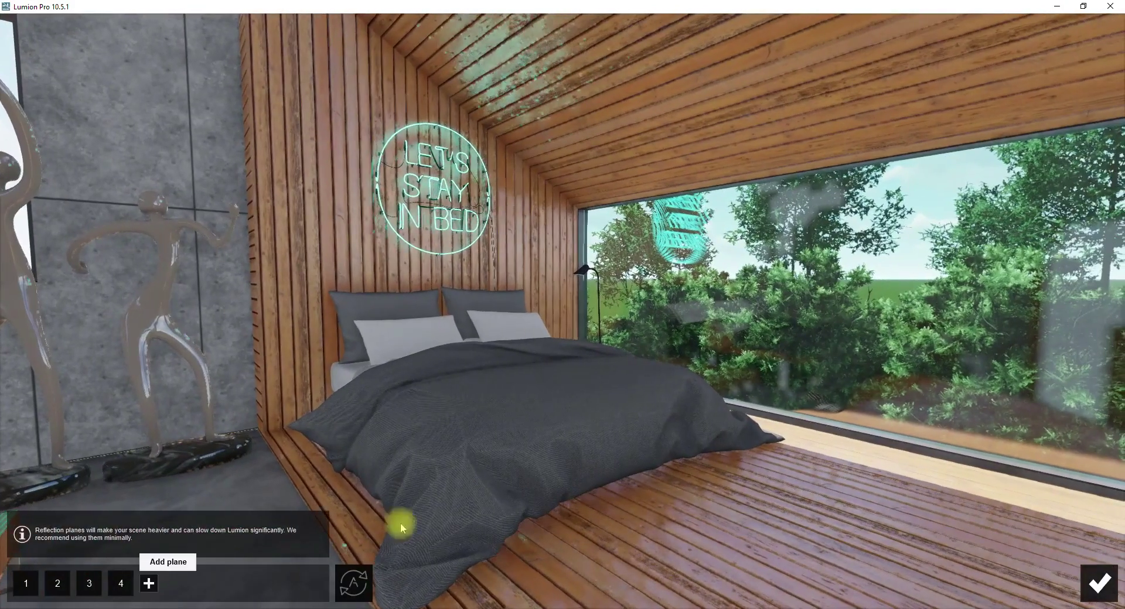
click(149, 583)
click(746, 326)
middle_drag(746, 326, 279, 542)
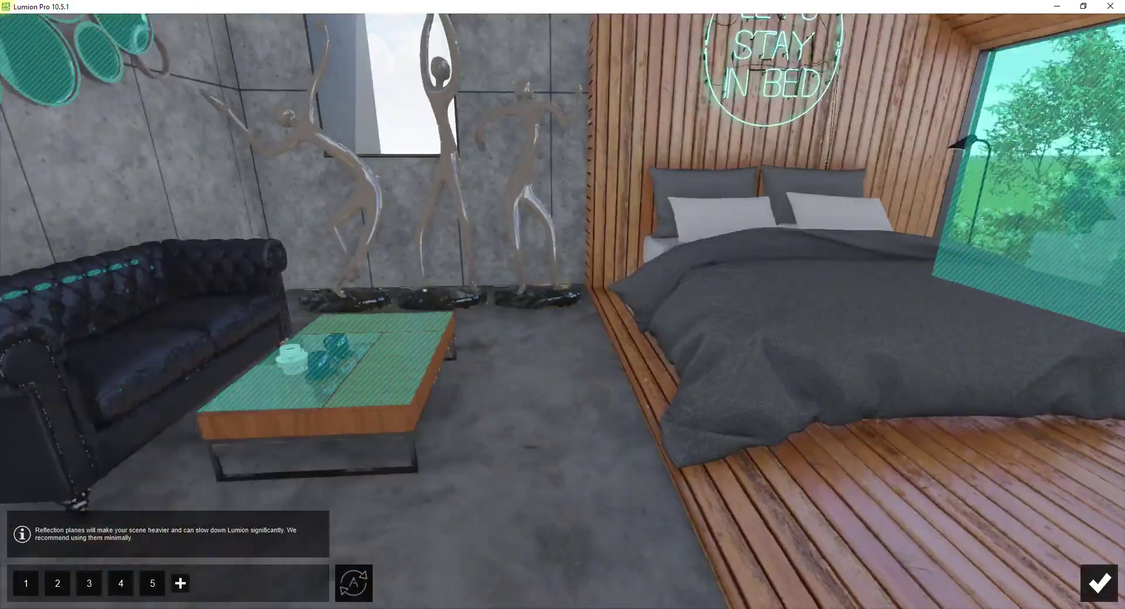
click(180, 583)
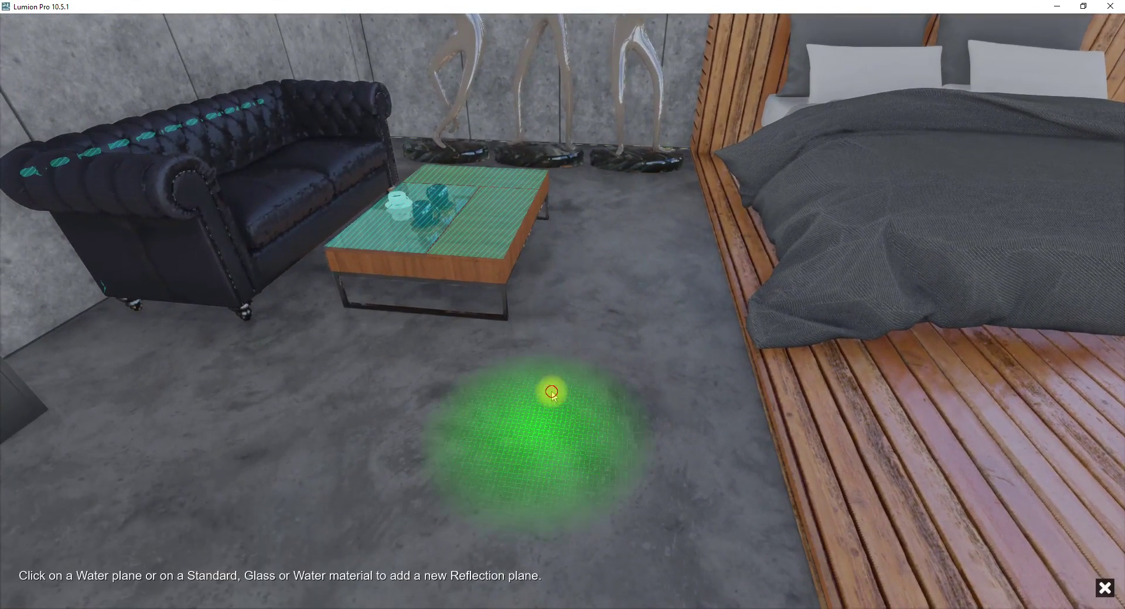
click(550, 392)
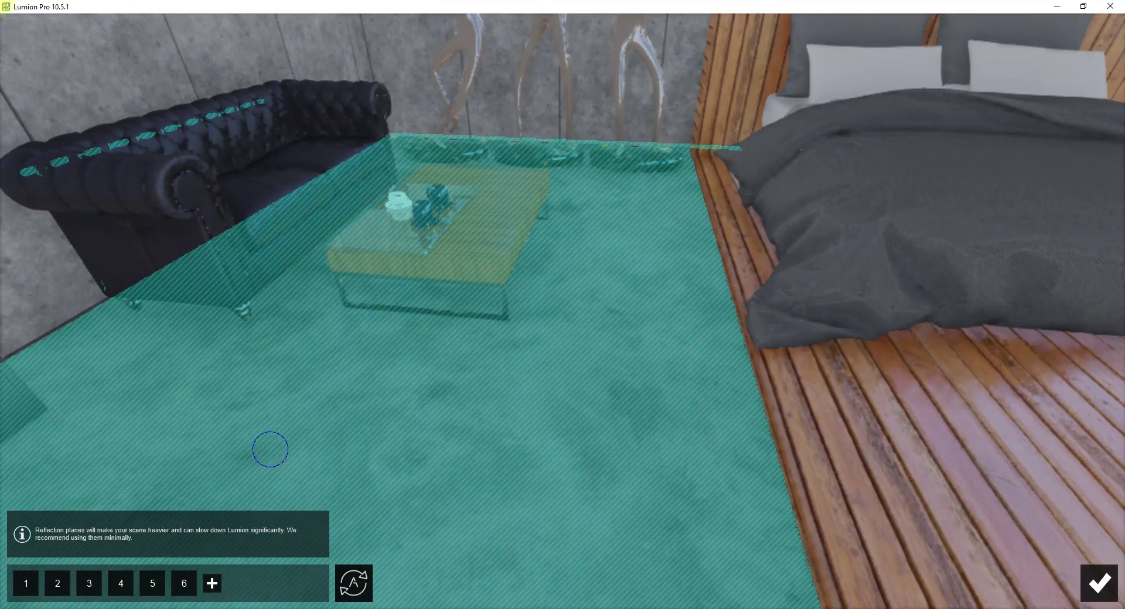
right_drag(269, 451, 196, 514)
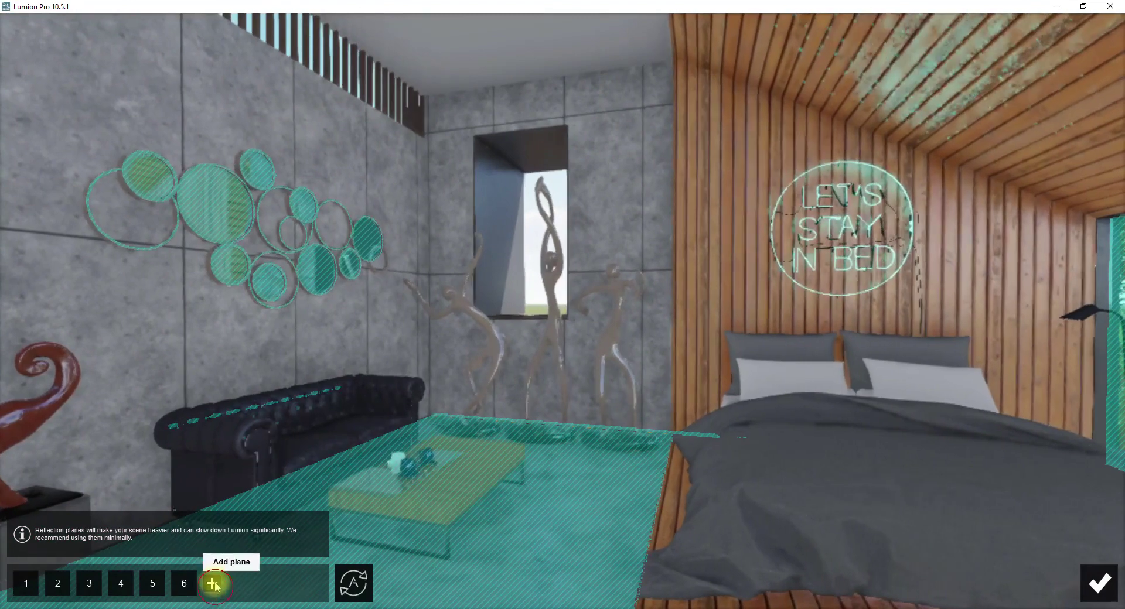
click(212, 582)
right_drag(212, 583, 588, 469)
click(606, 469)
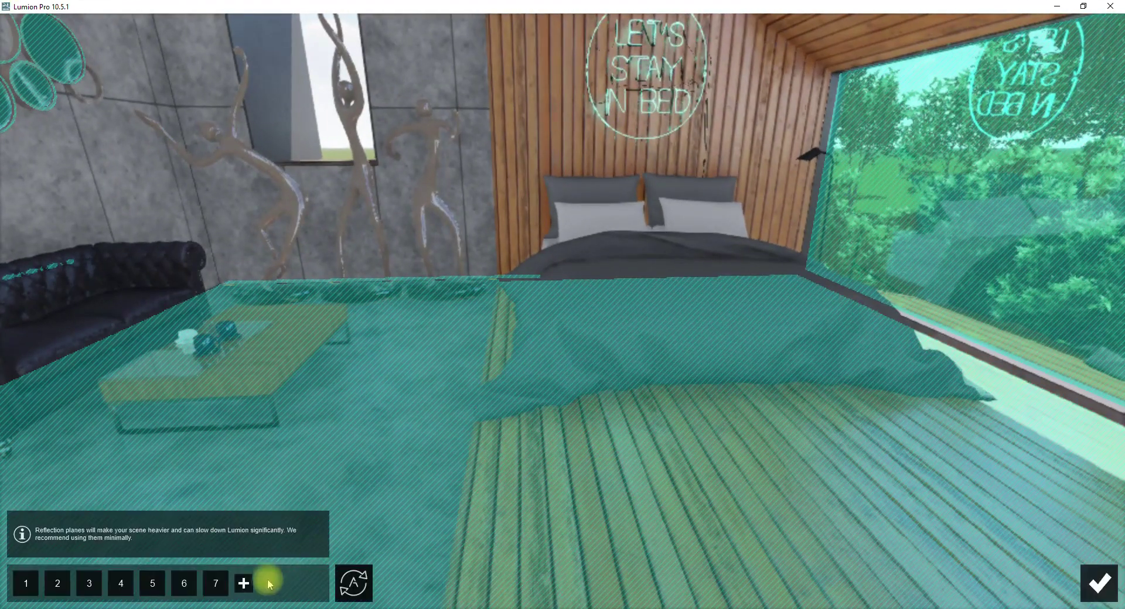
Add reflection planes on the back wall, wood ceiling and elephant pedestal.
click(247, 583)
click(574, 113)
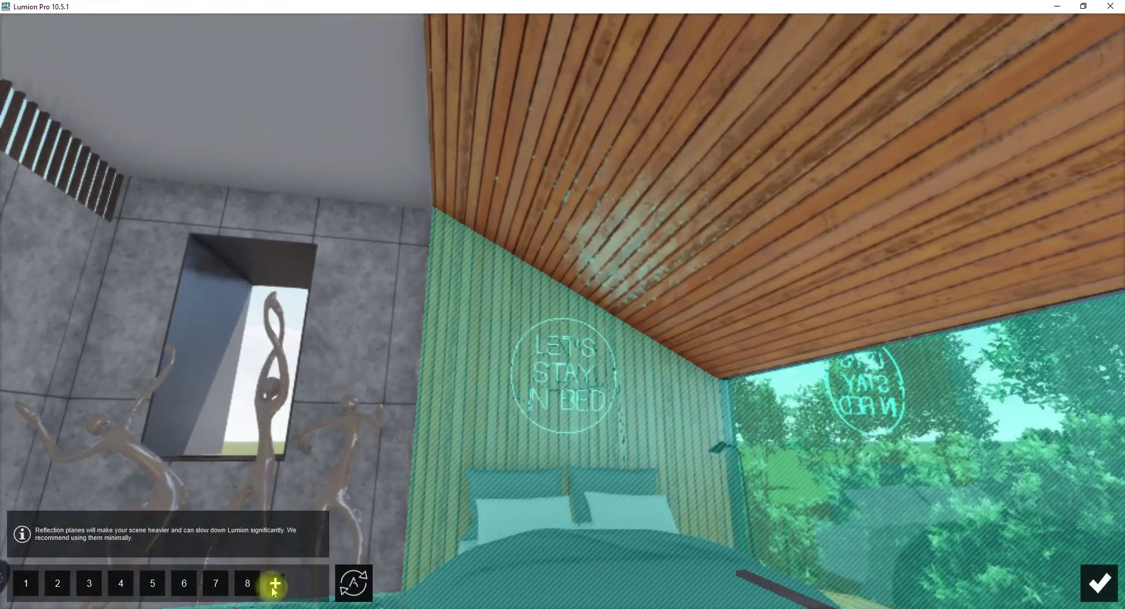
click(273, 583)
click(670, 156)
mouse_move(670, 156)
right_down()
mouse_move(562, 246)
mouse_move(261, 451)
right_up()
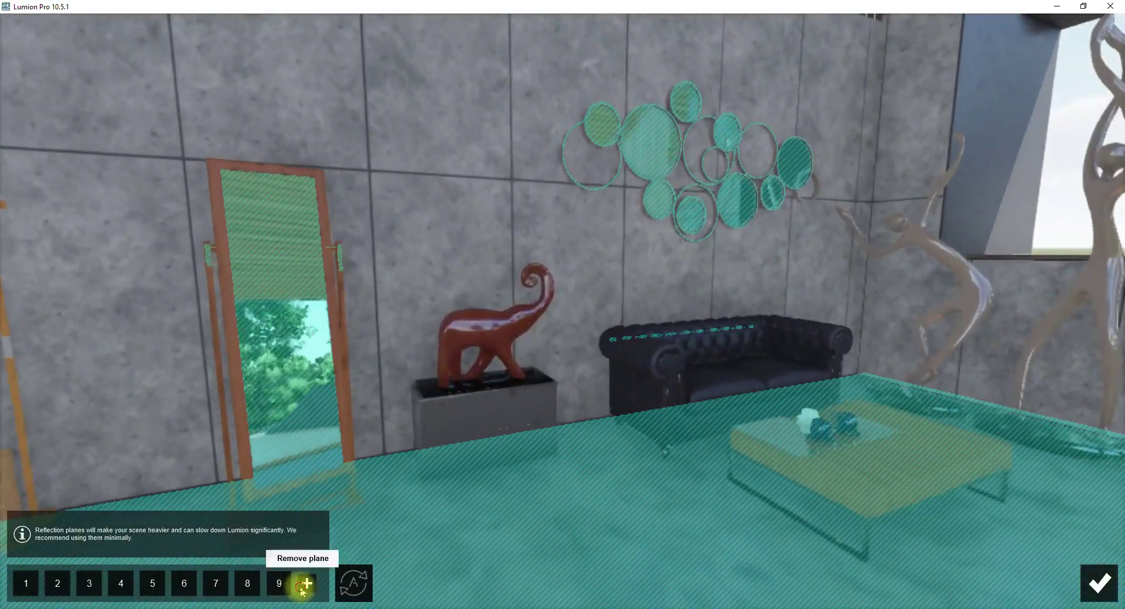
click(302, 586)
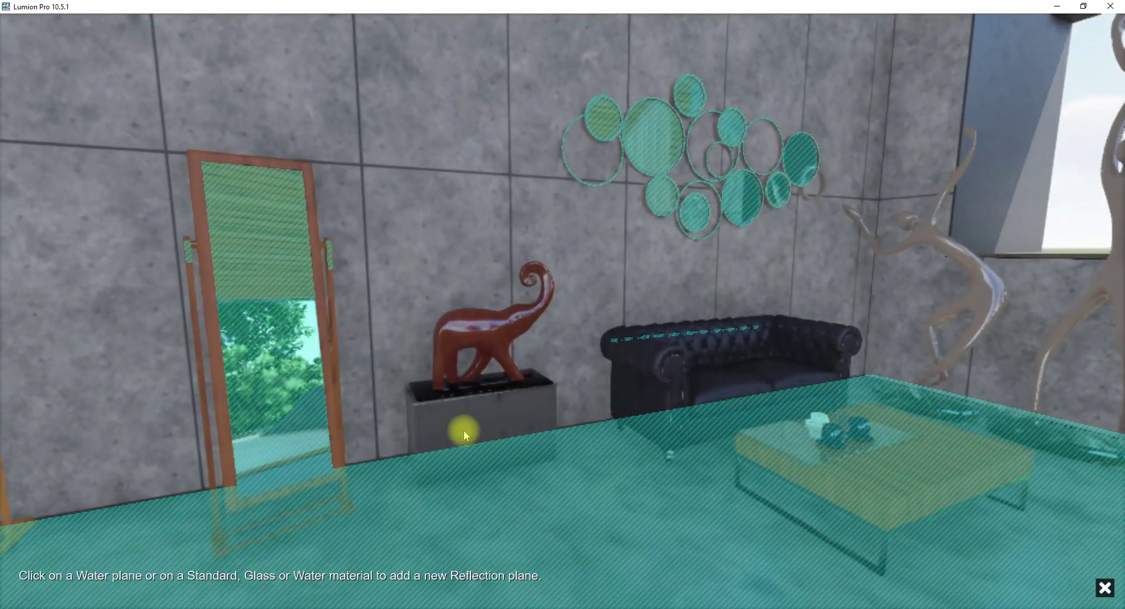
click(455, 445)
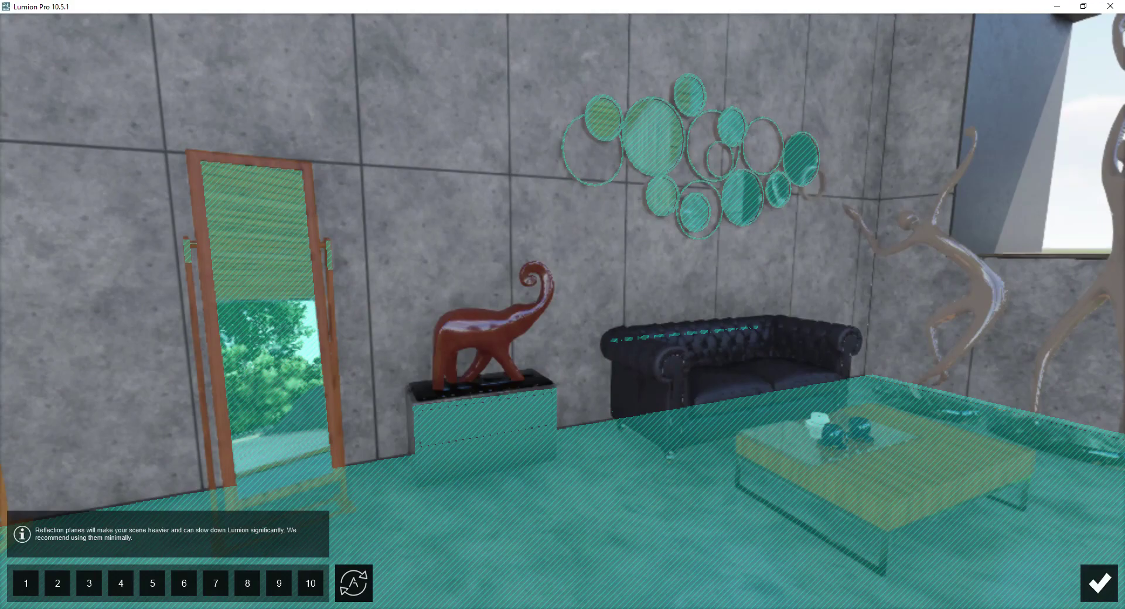
Close the reflection plane editor and refresh photo 1's preview to show the reflections.
click(1090, 586)
right_drag(865, 344, 671, 233)
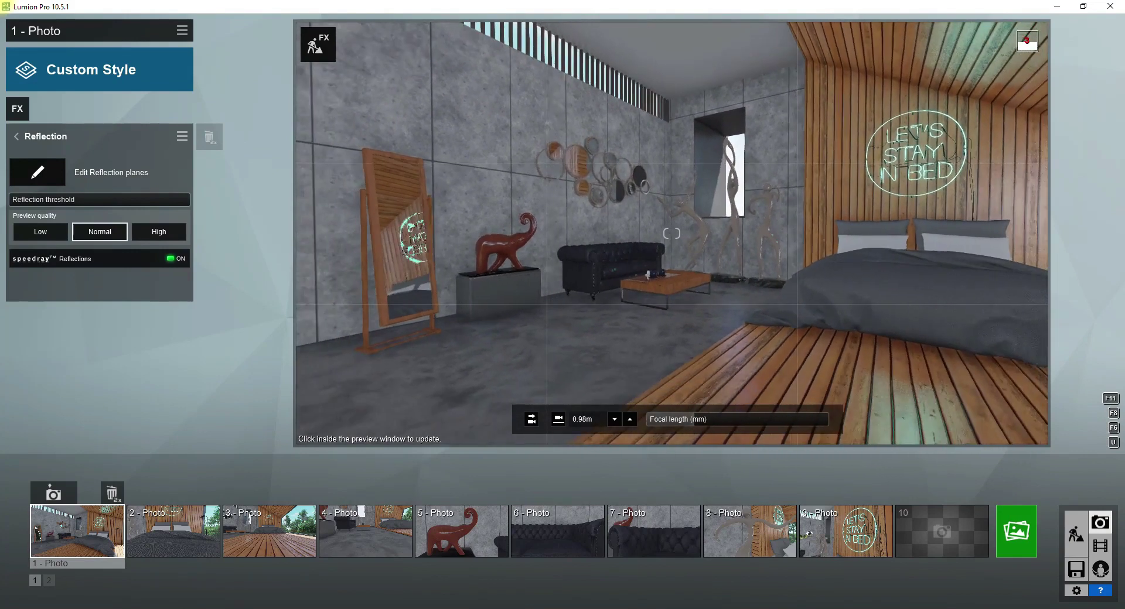
click(78, 548)
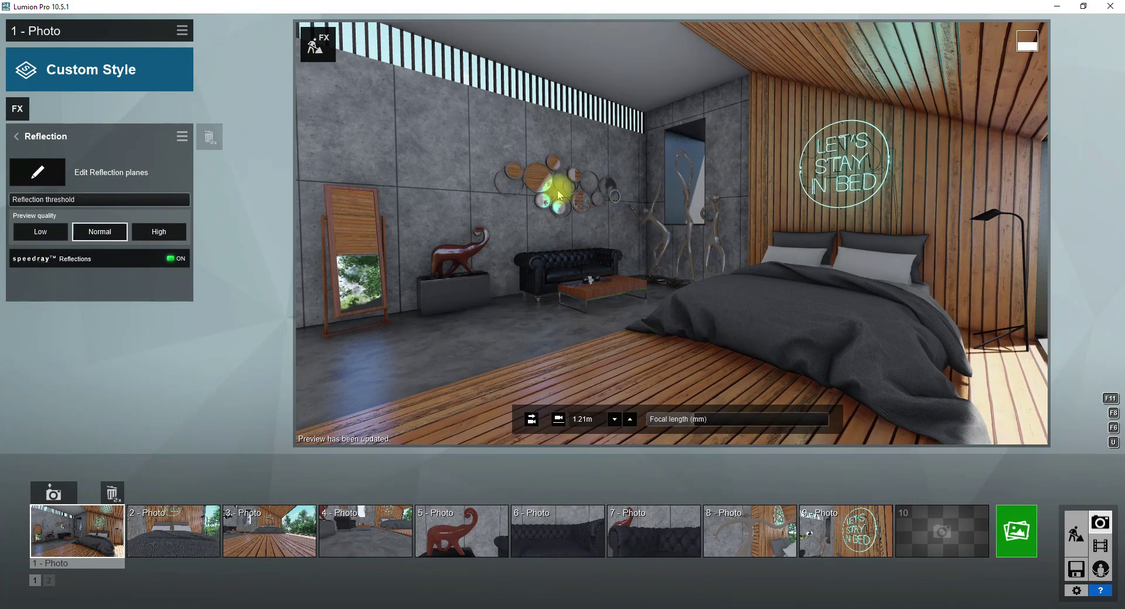
Add a Real Skies effect using an overcast sky image.
click(17, 108)
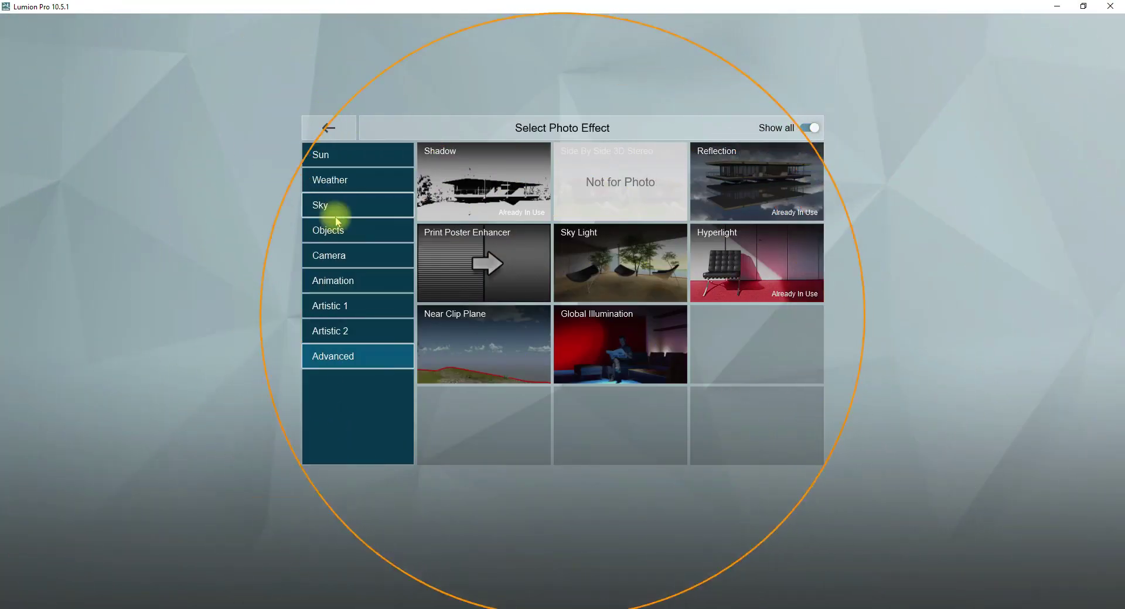
click(341, 203)
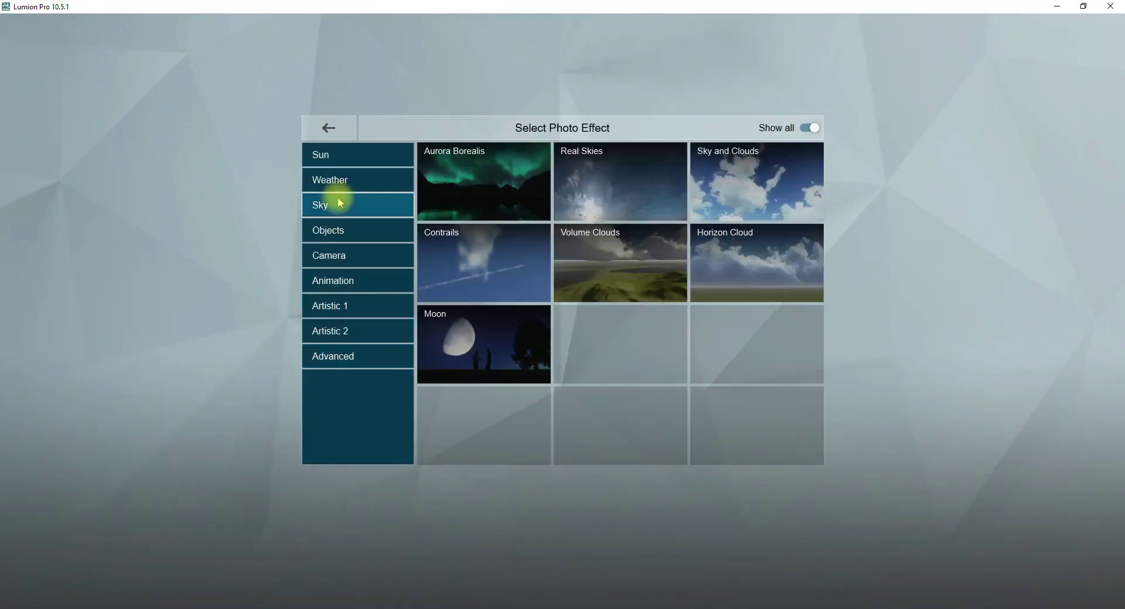
click(602, 186)
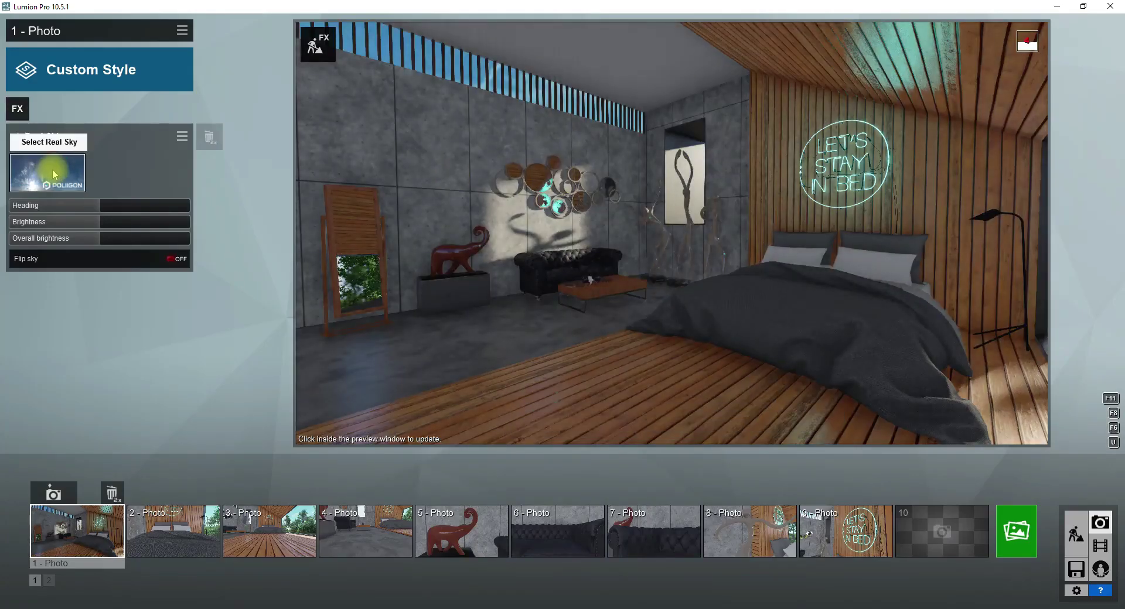
click(53, 164)
click(556, 119)
click(716, 226)
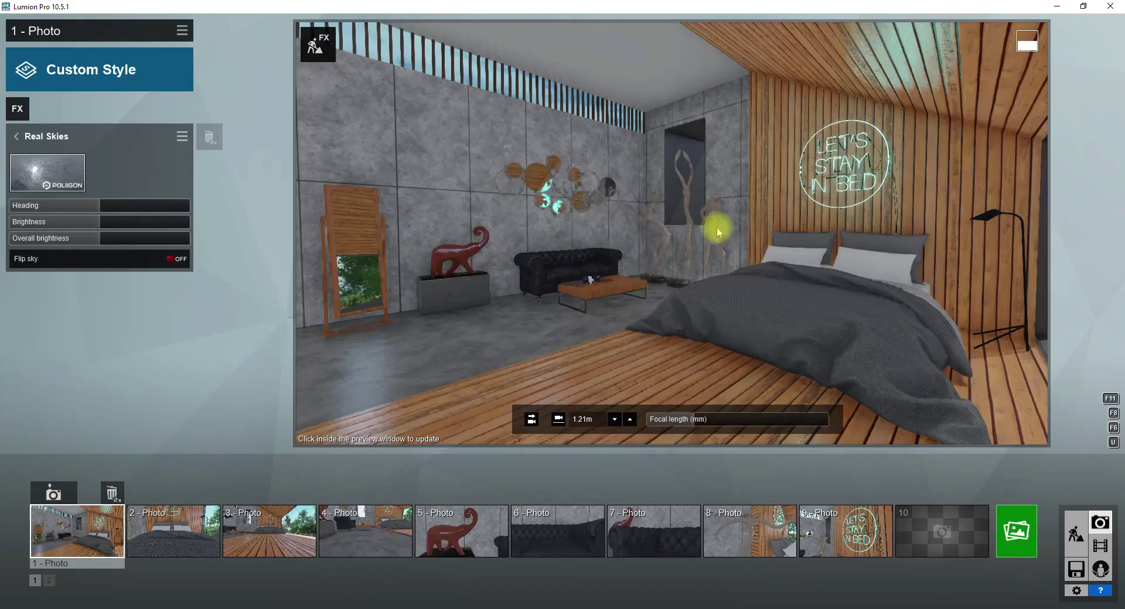
Rotate the sky heading to about 85° and raise its brightness to 1.4.
right_drag(697, 246, 628, 246)
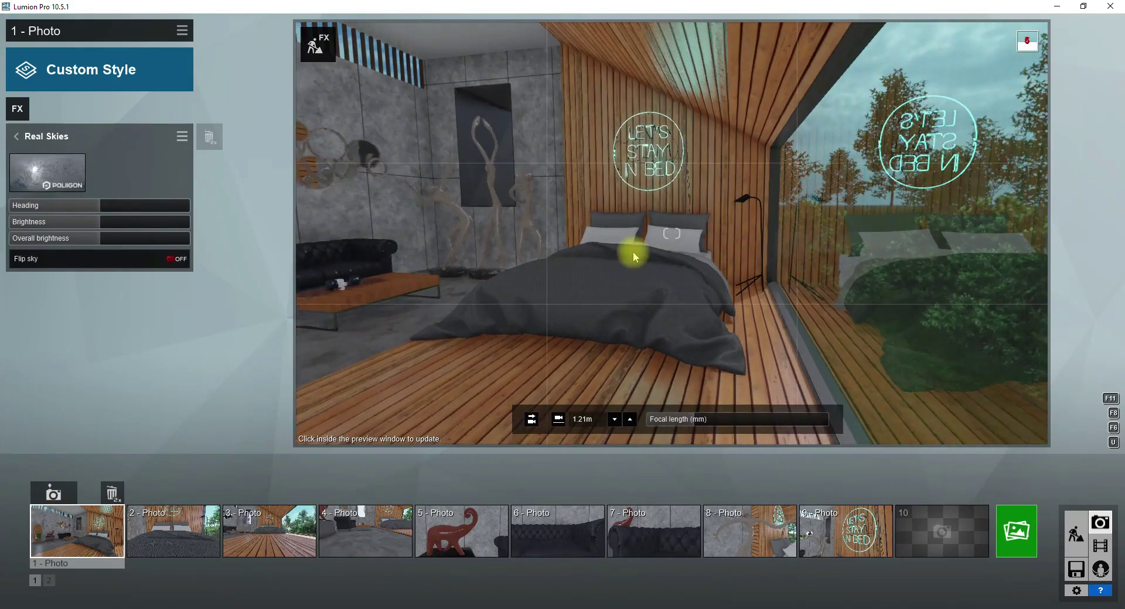
drag(89, 209, 145, 215)
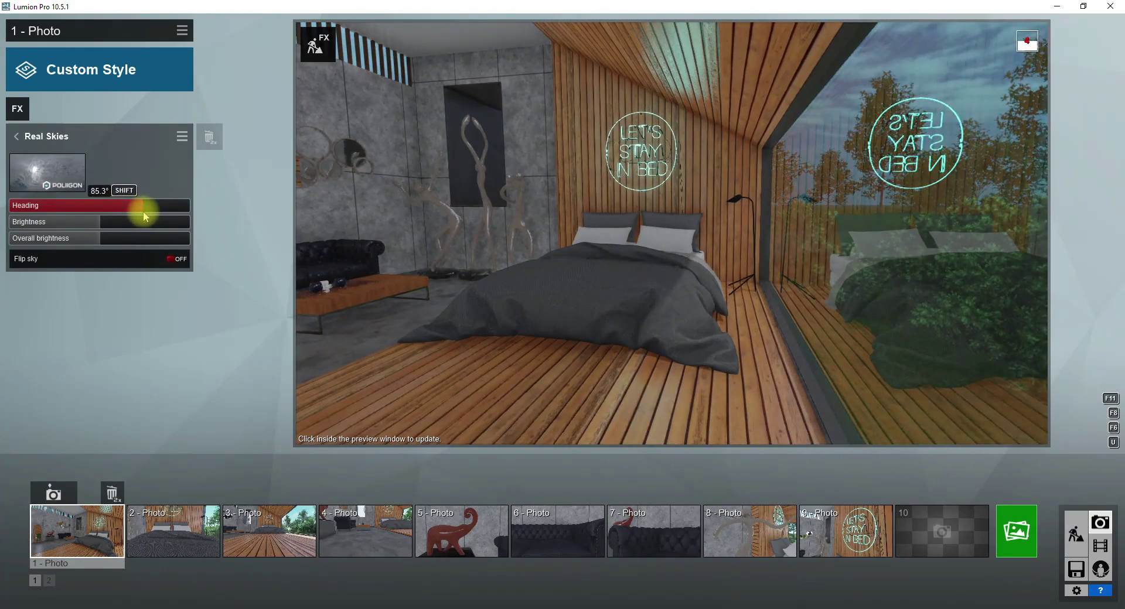
right_drag(511, 207, 702, 231)
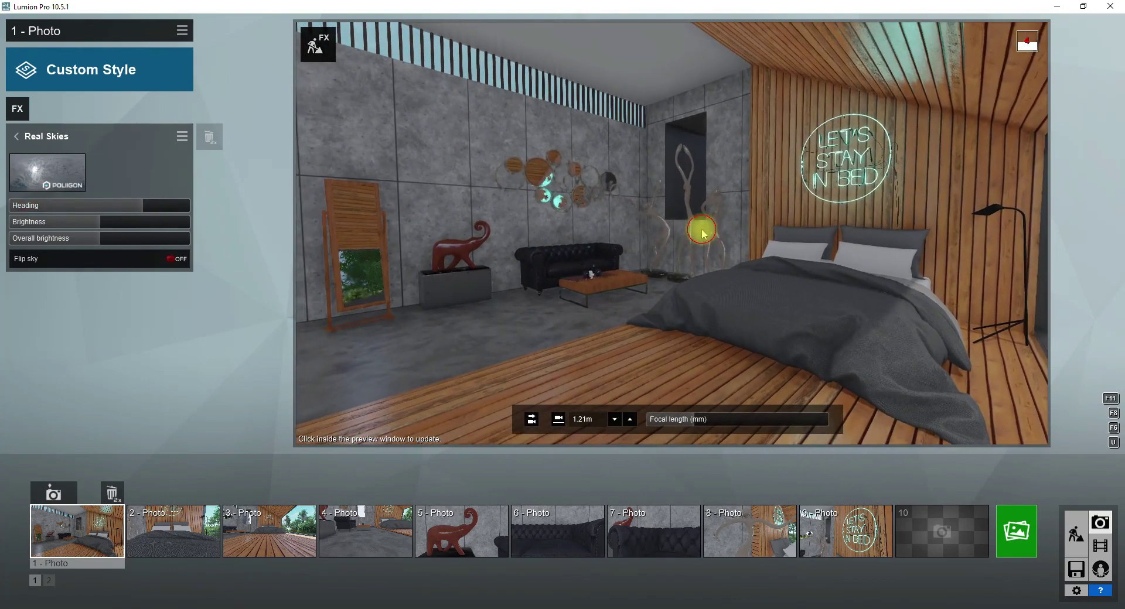
click(124, 224)
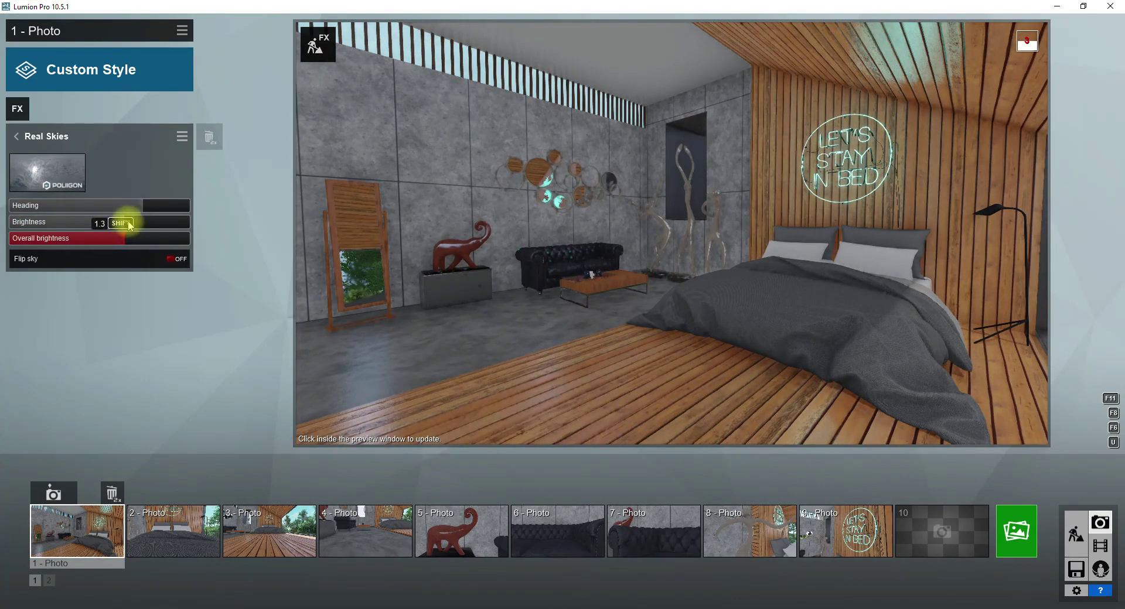
Add Sky Light at 2.0 brightness with lowered saturation, then refresh the preview.
click(13, 139)
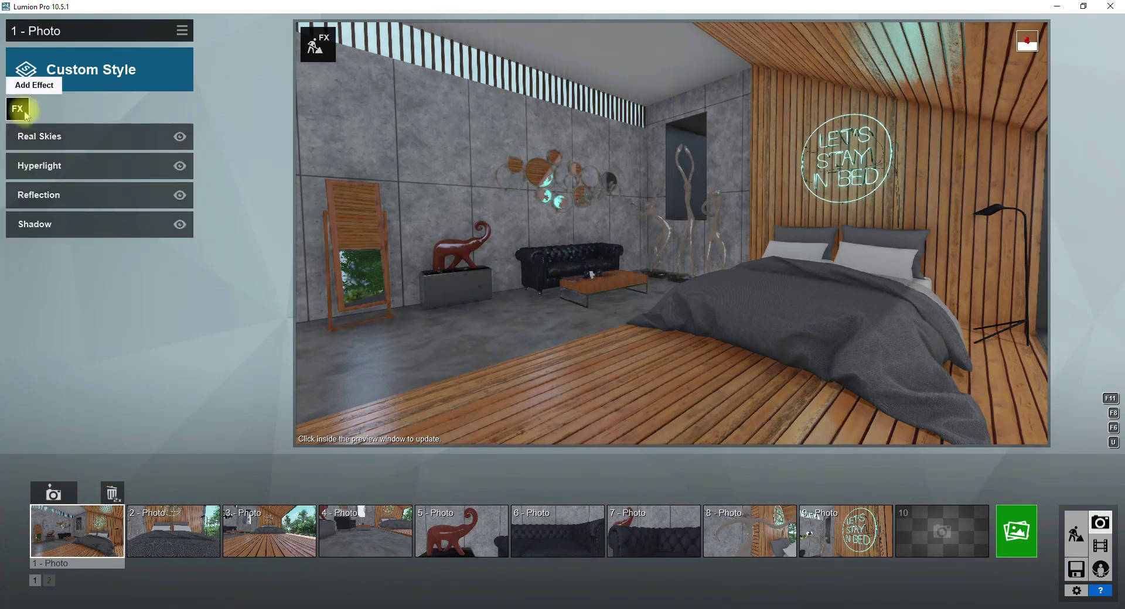
click(13, 113)
click(410, 357)
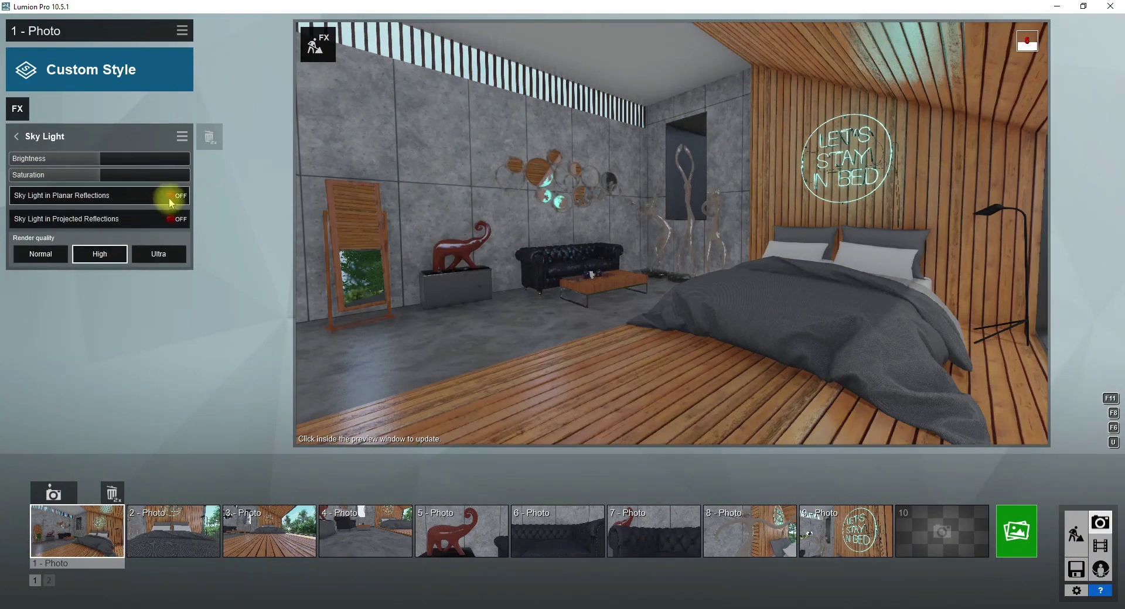
drag(101, 159, 183, 162)
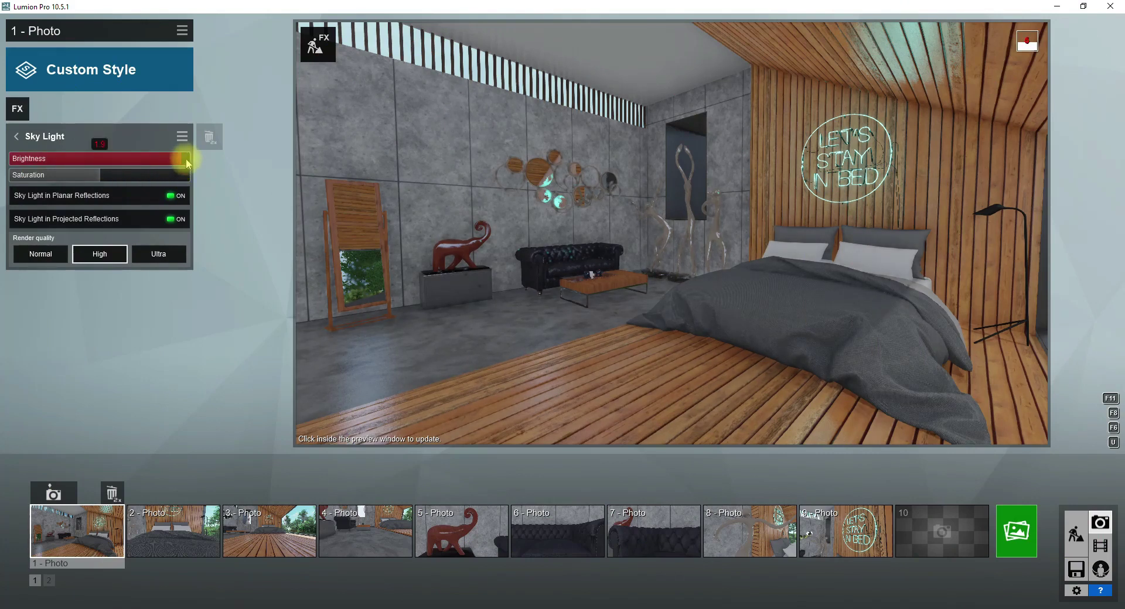
click(62, 178)
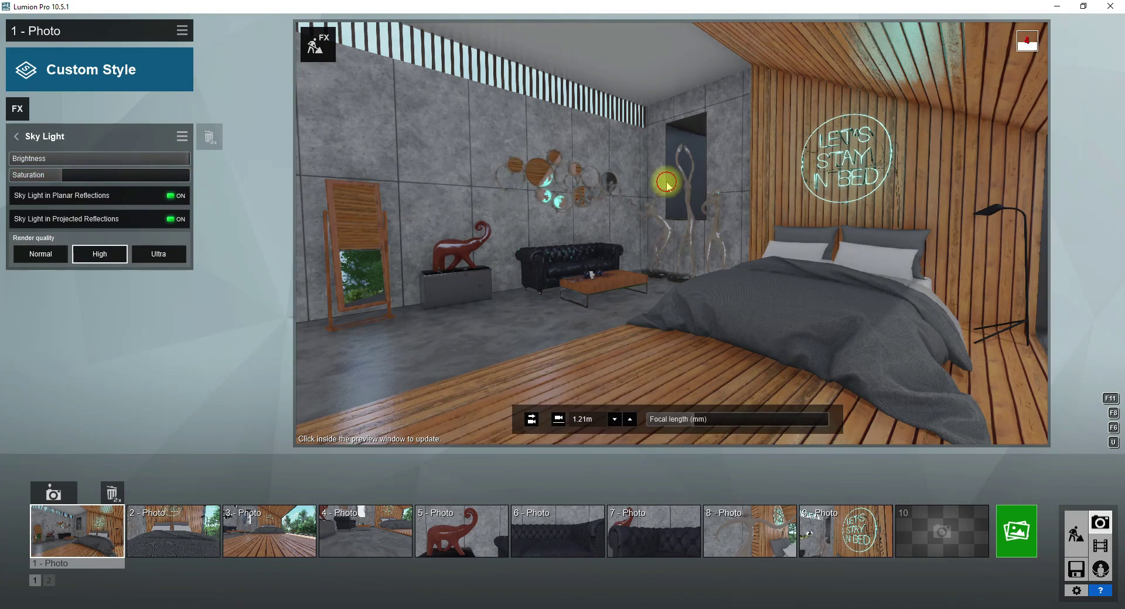
click(667, 183)
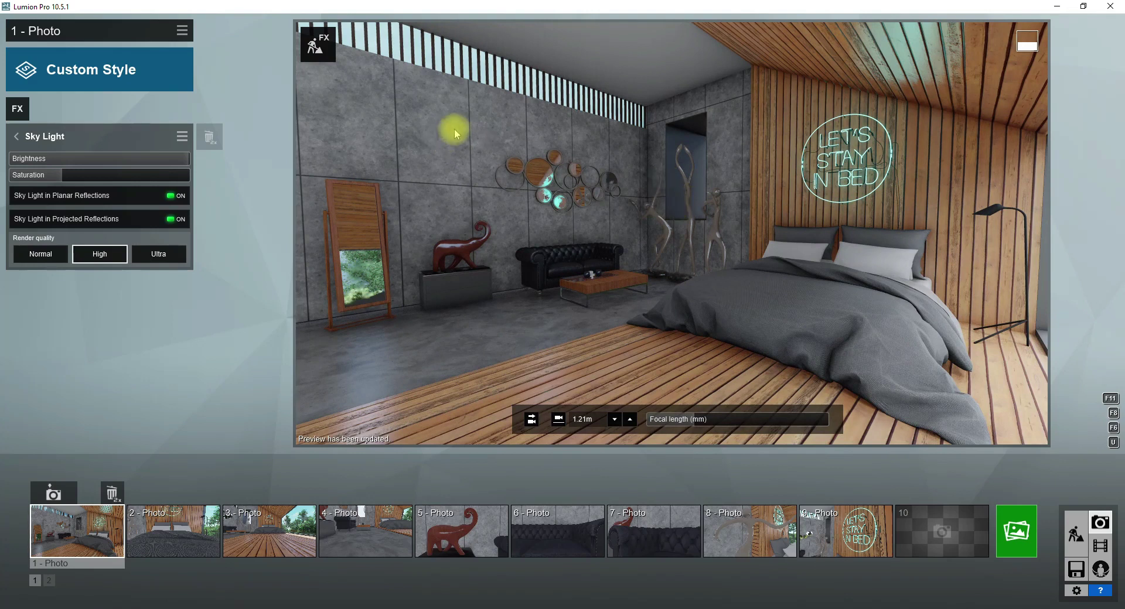
Add the Artistic 1 Color Correction effect to photo 1 and refresh the preview.
click(17, 108)
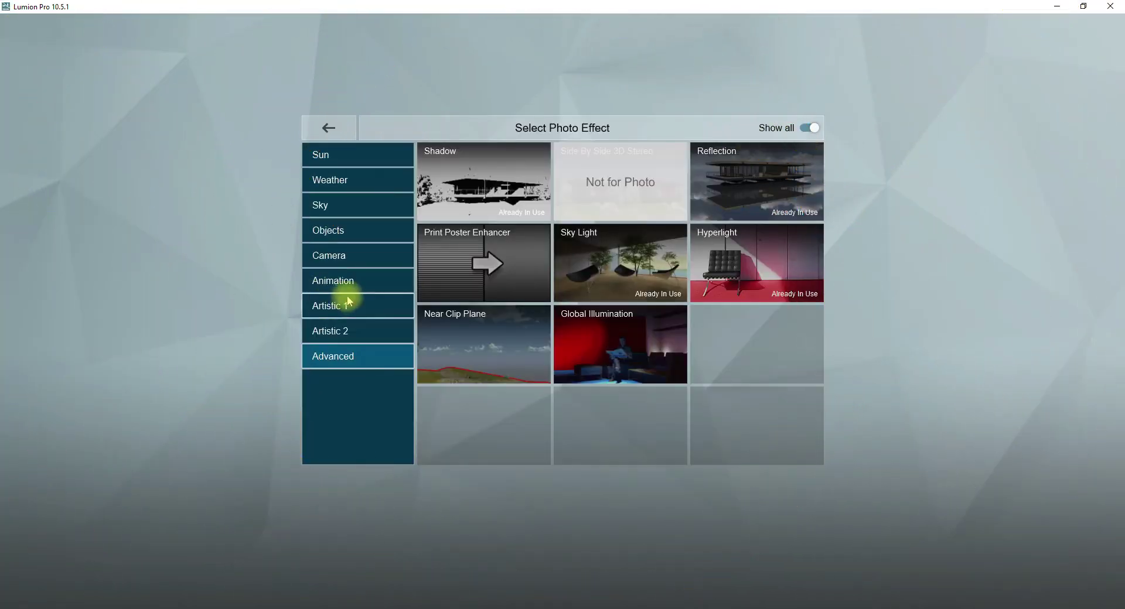
click(347, 301)
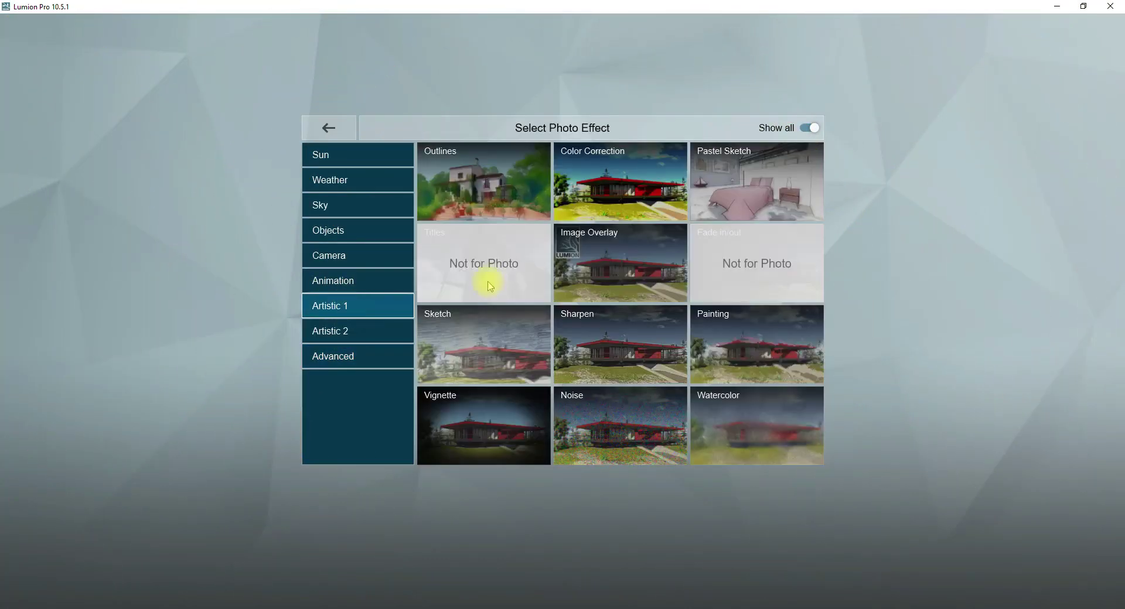
click(624, 183)
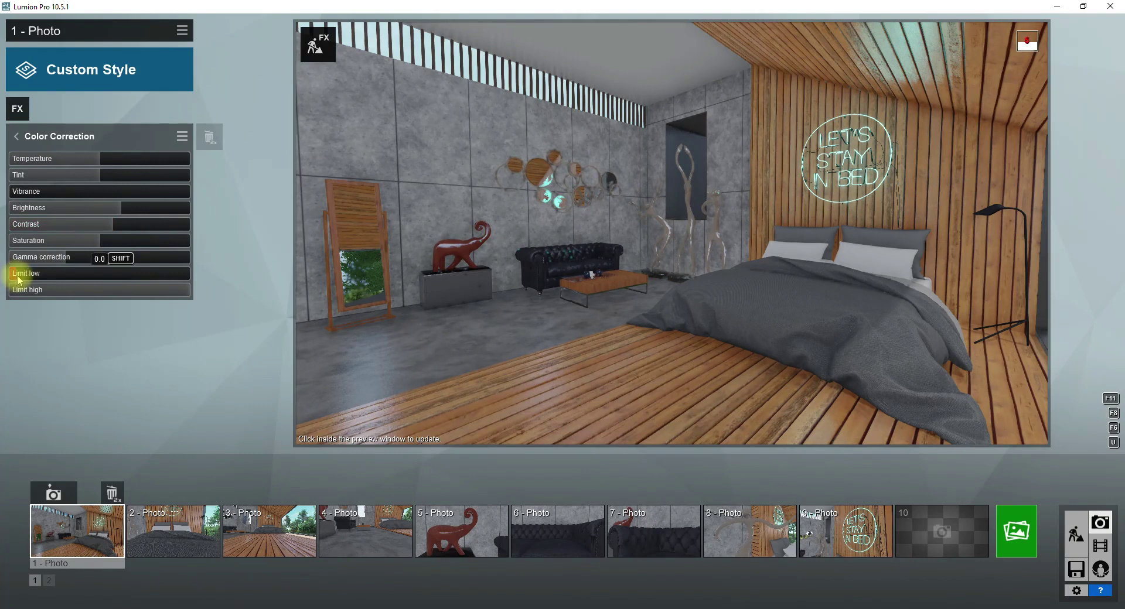
click(686, 280)
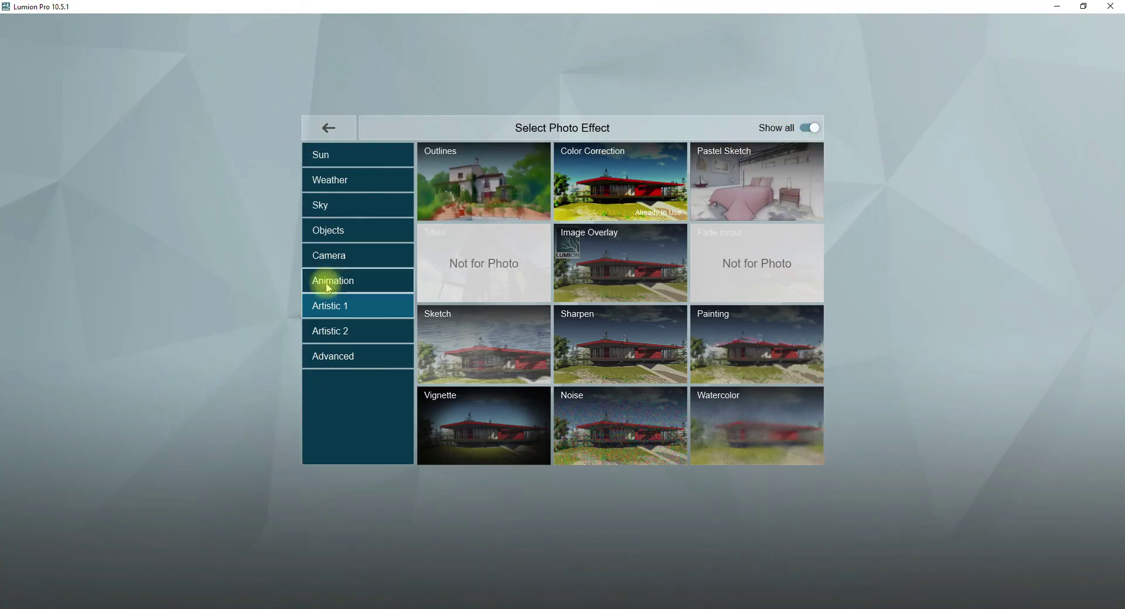
Add a Camera Exposure effect at about 0.6 and refresh the preview.
click(328, 256)
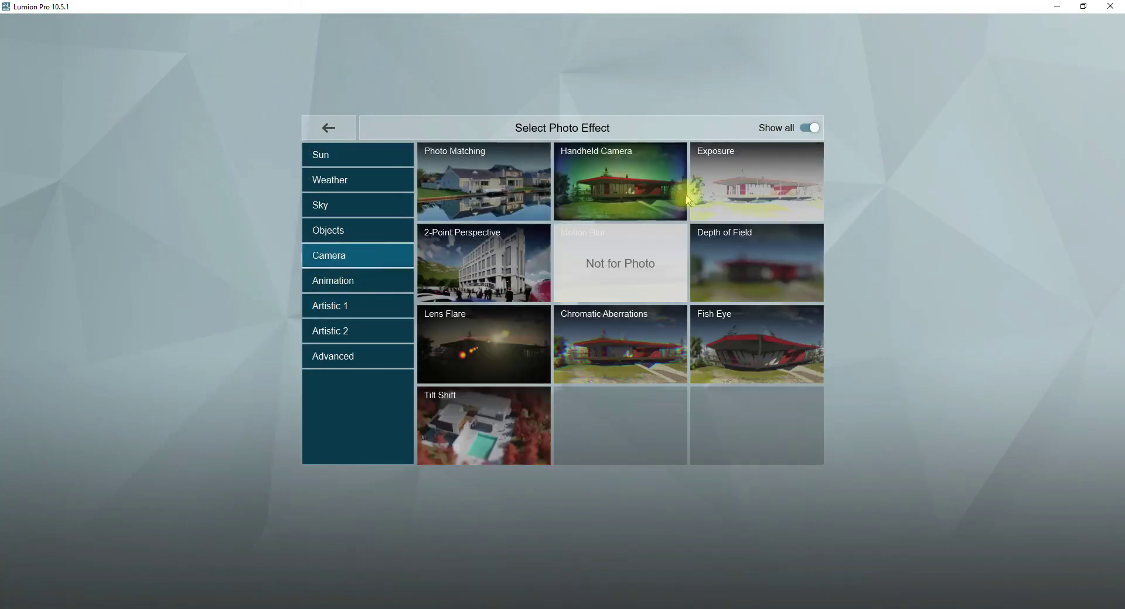
click(730, 177)
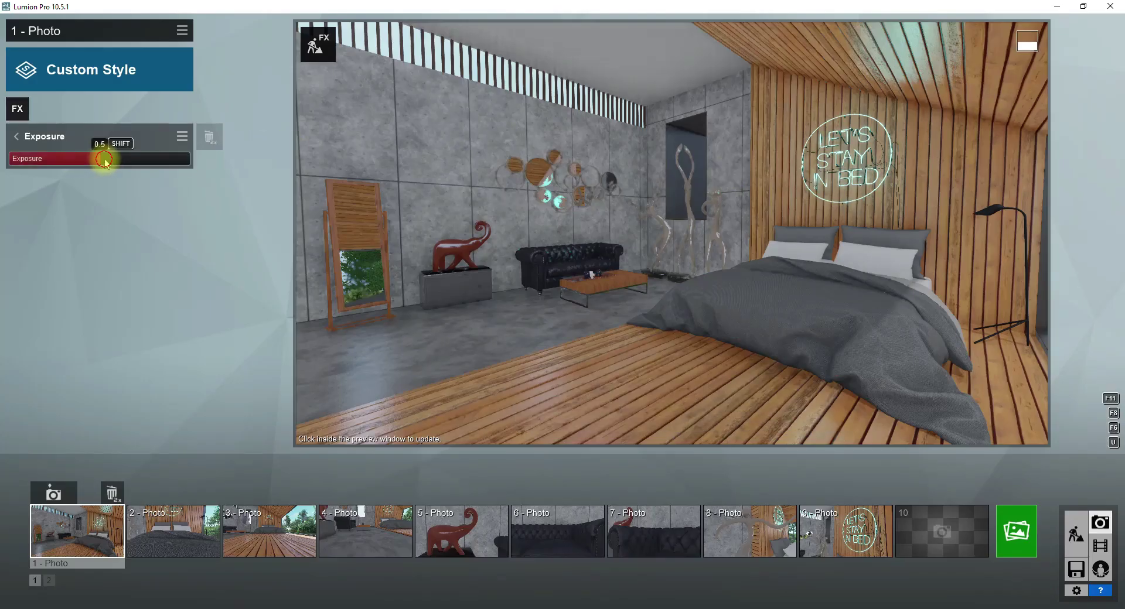
click(733, 225)
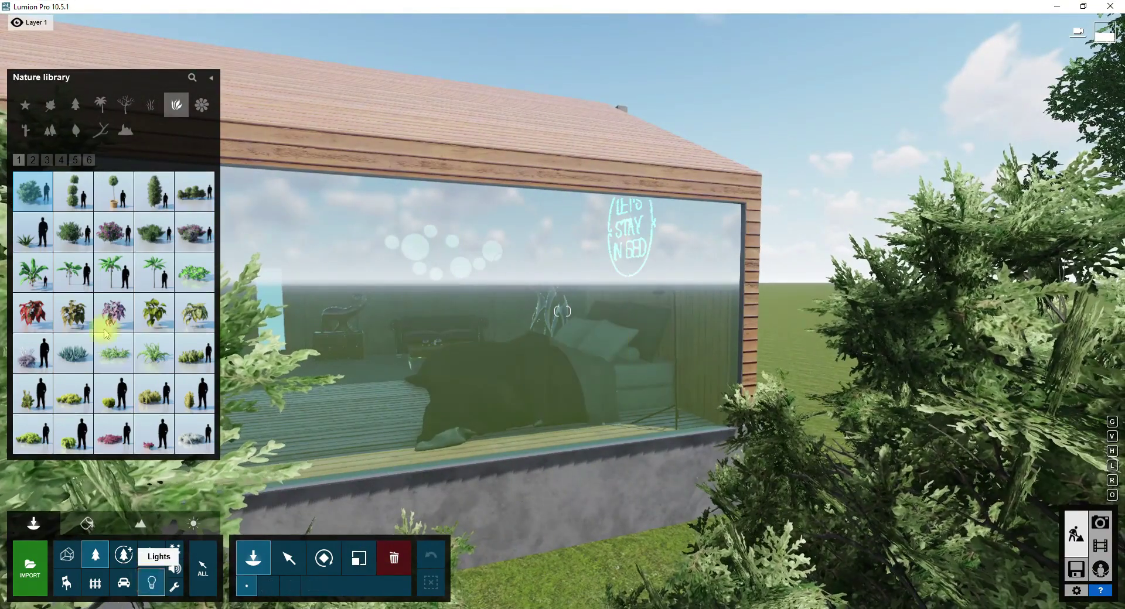
Place a rectangular area light by the window and rotate it upright.
click(101, 104)
click(33, 165)
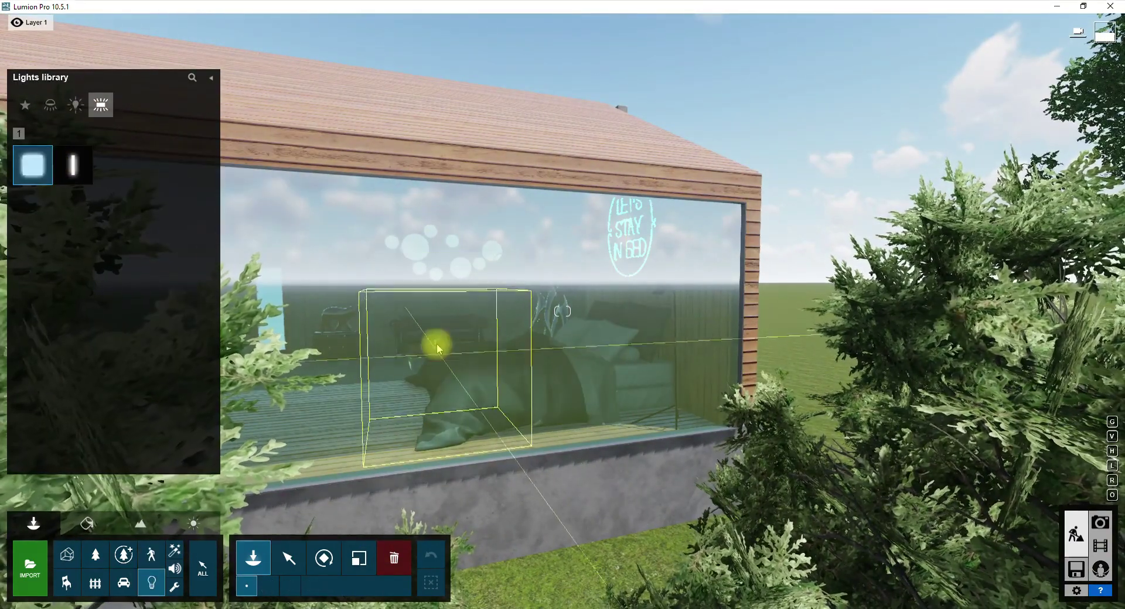
click(435, 342)
click(319, 573)
mouse_move(516, 577)
mouse_down()
mouse_move(534, 590)
mouse_move(448, 571)
mouse_move(553, 568)
mouse_up()
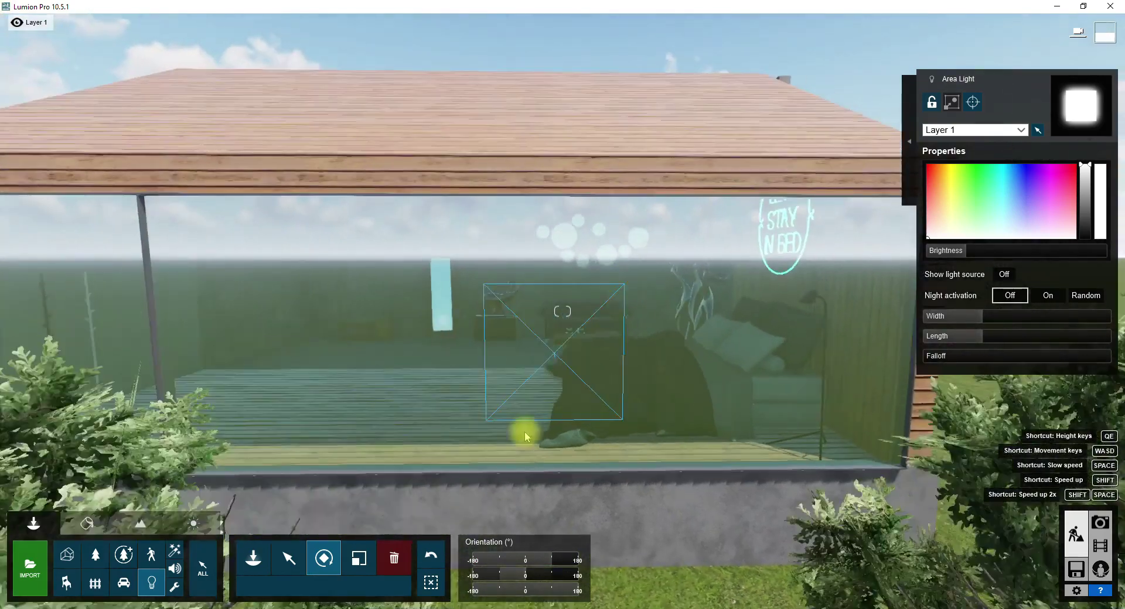
Widen the area light across the window, lengthen it to about 1.4 m, and tint it pale cyan.
drag(992, 317, 1088, 319)
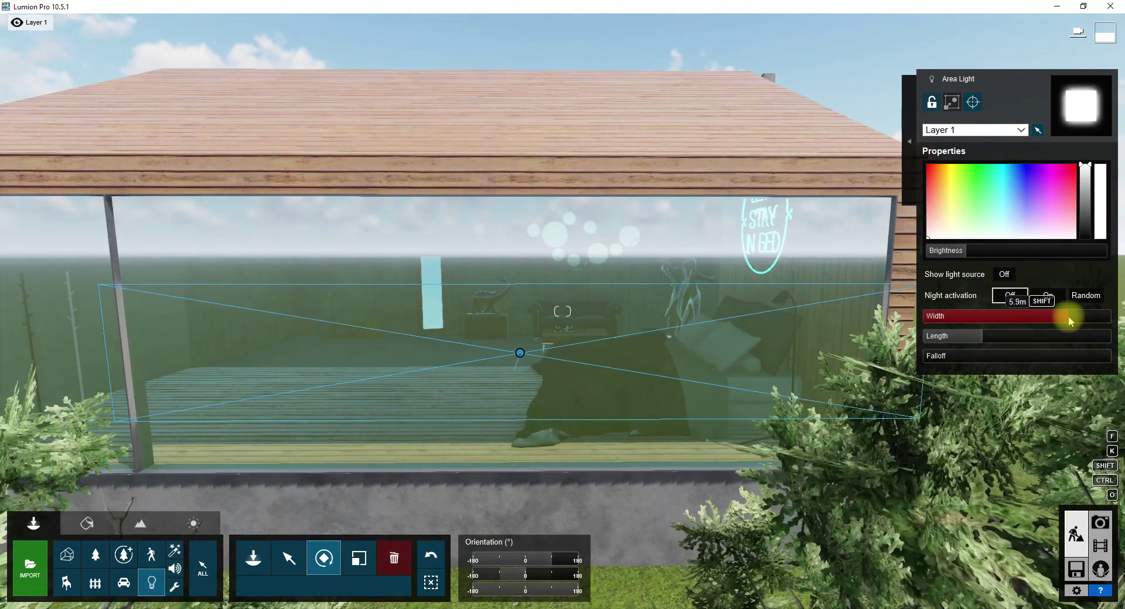
drag(972, 338, 1012, 338)
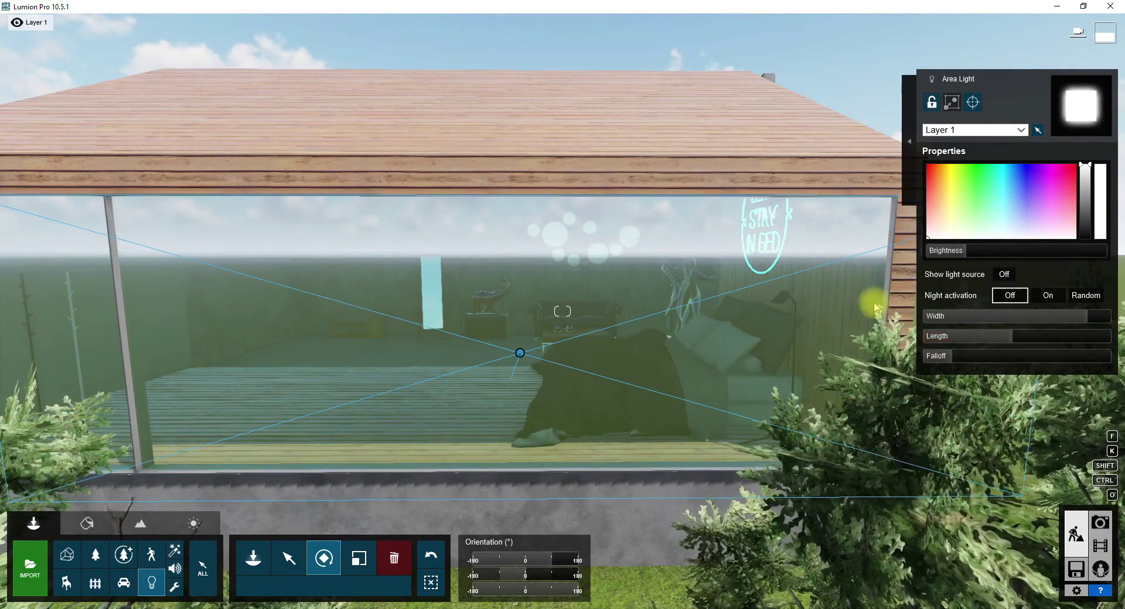
right_drag(935, 358, 935, 358)
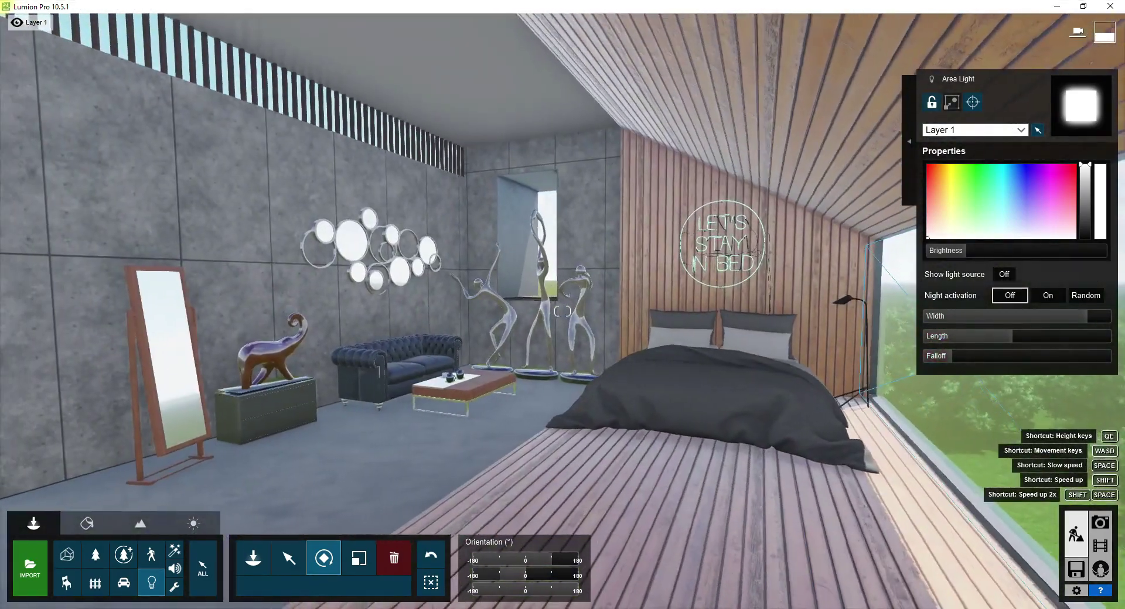
key(s)
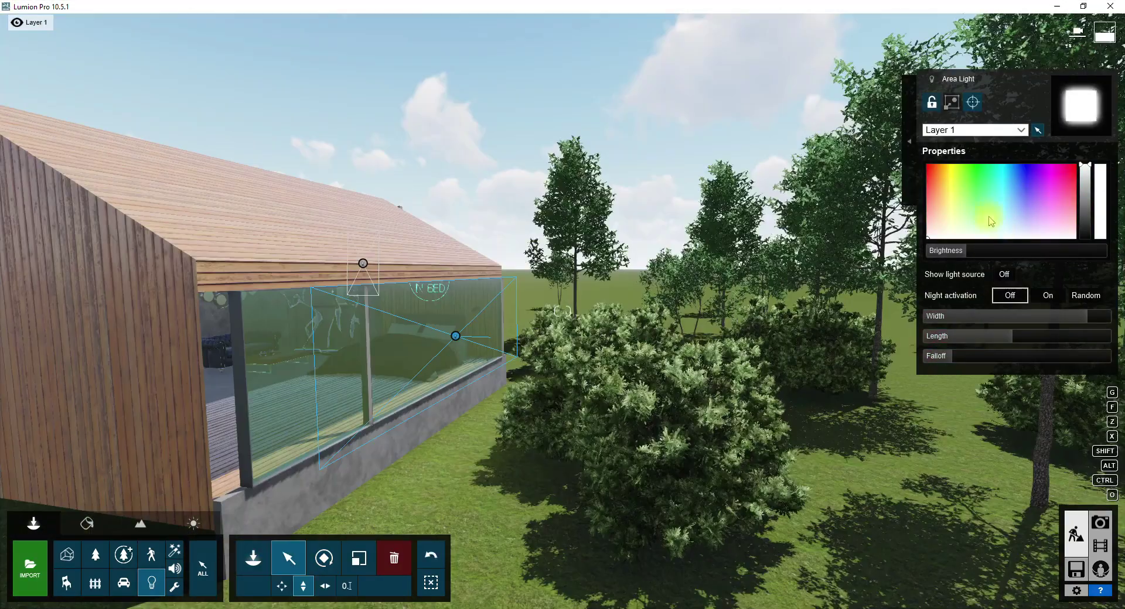
click(999, 229)
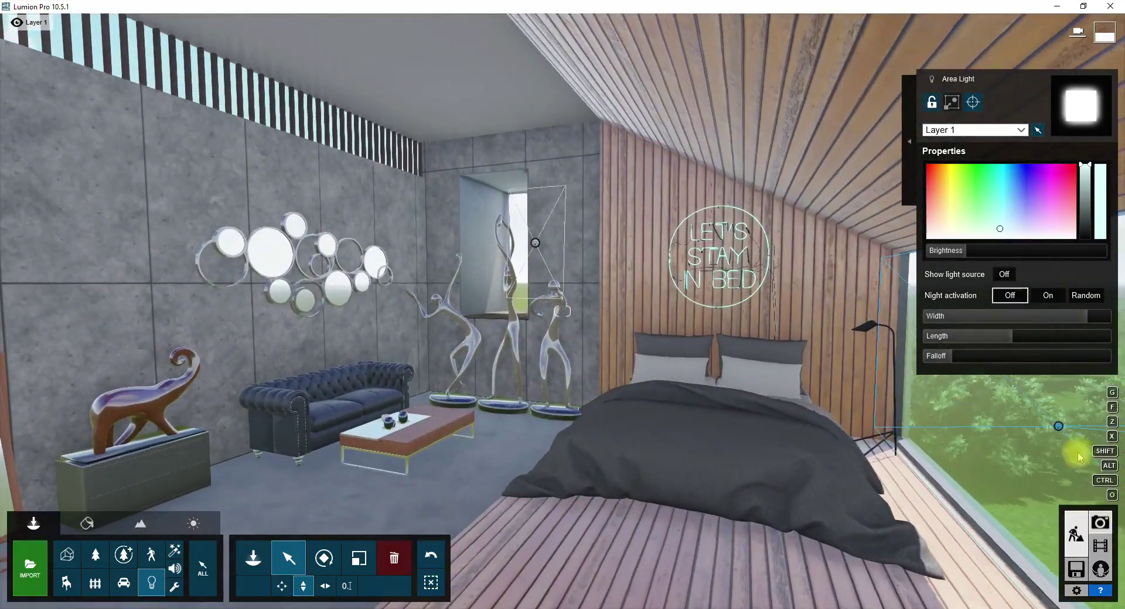
Restore photo 1's camera and add Real Skies with brightness about 1.7 and higher overall brightness.
click(1099, 522)
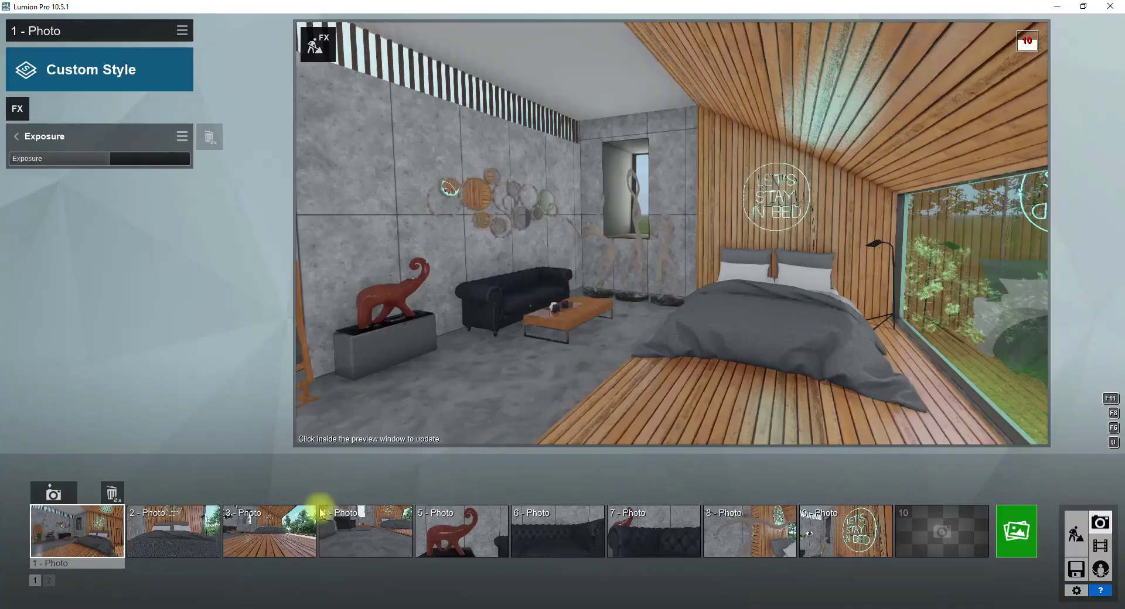
click(52, 549)
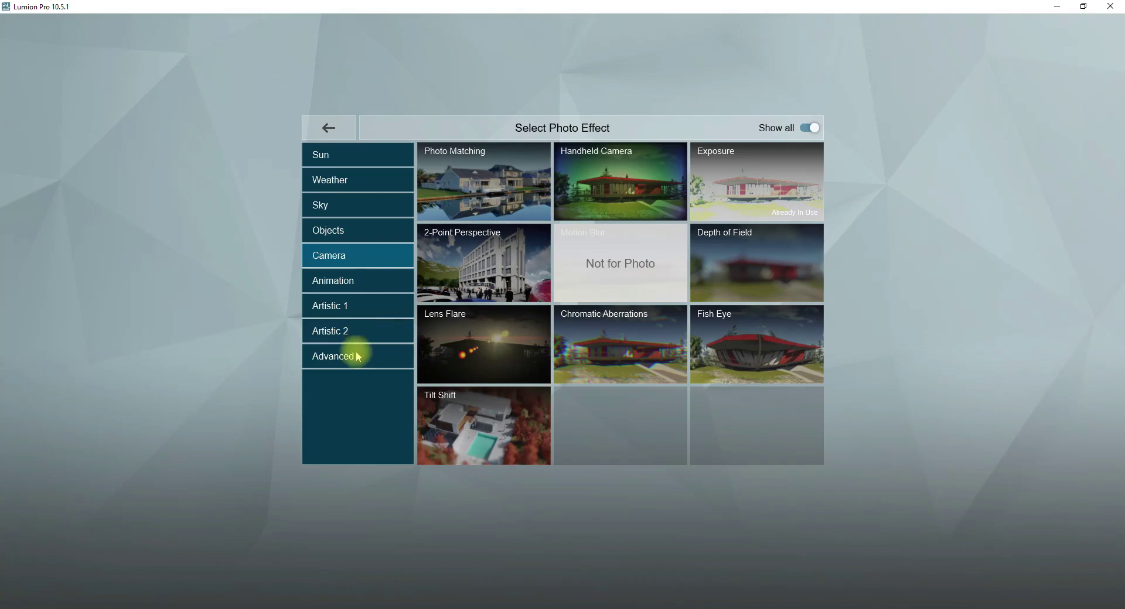
click(357, 357)
click(335, 202)
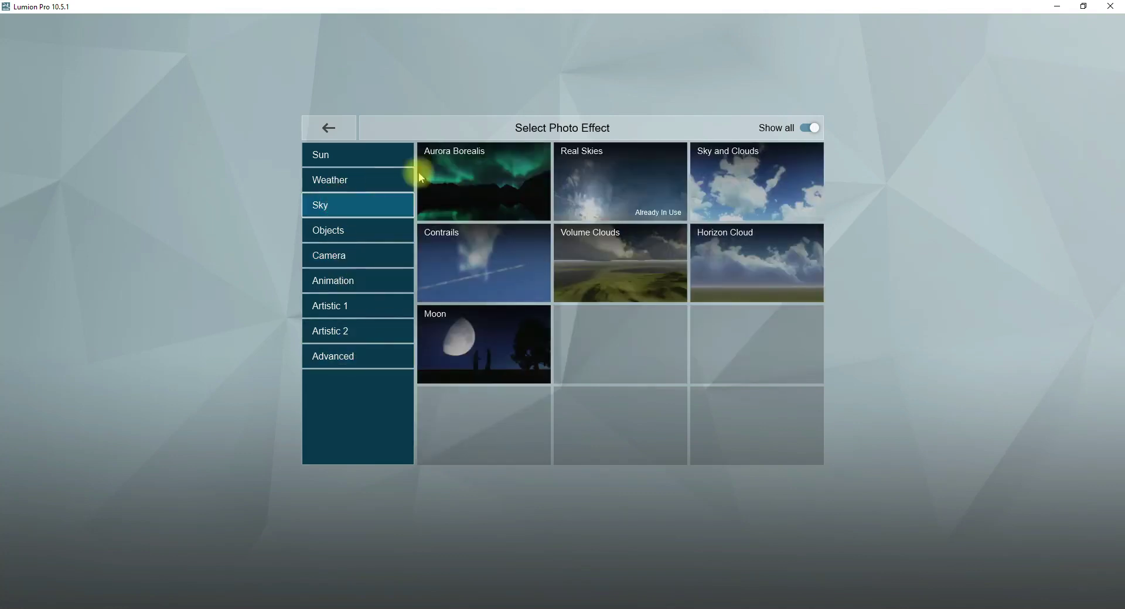
click(612, 163)
mouse_move(152, 214)
mouse_down()
mouse_move(147, 222)
mouse_move(171, 226)
mouse_up()
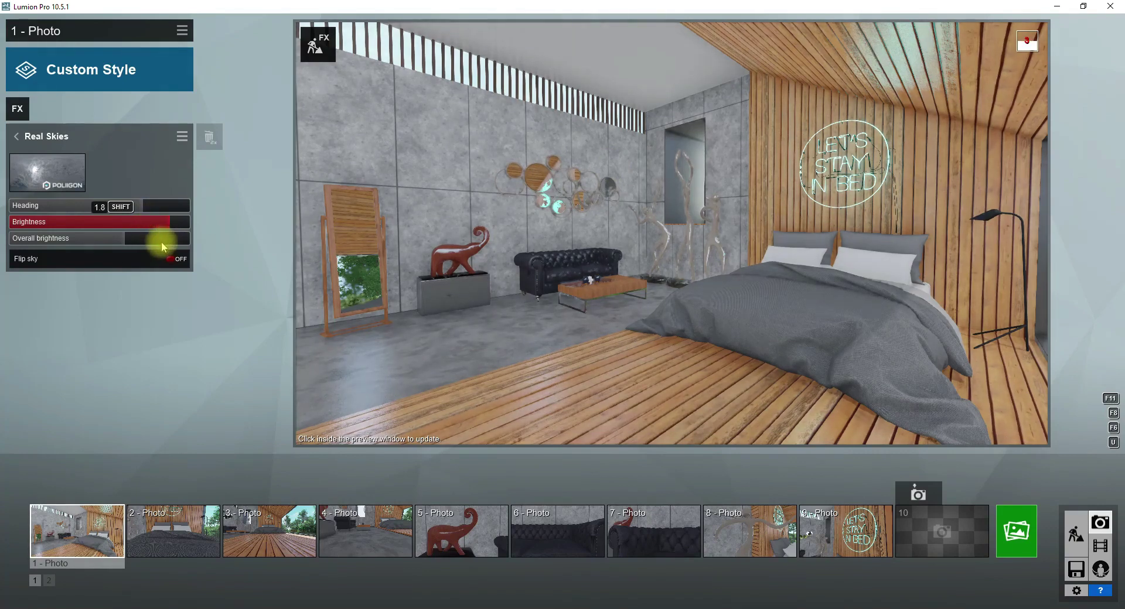
click(159, 241)
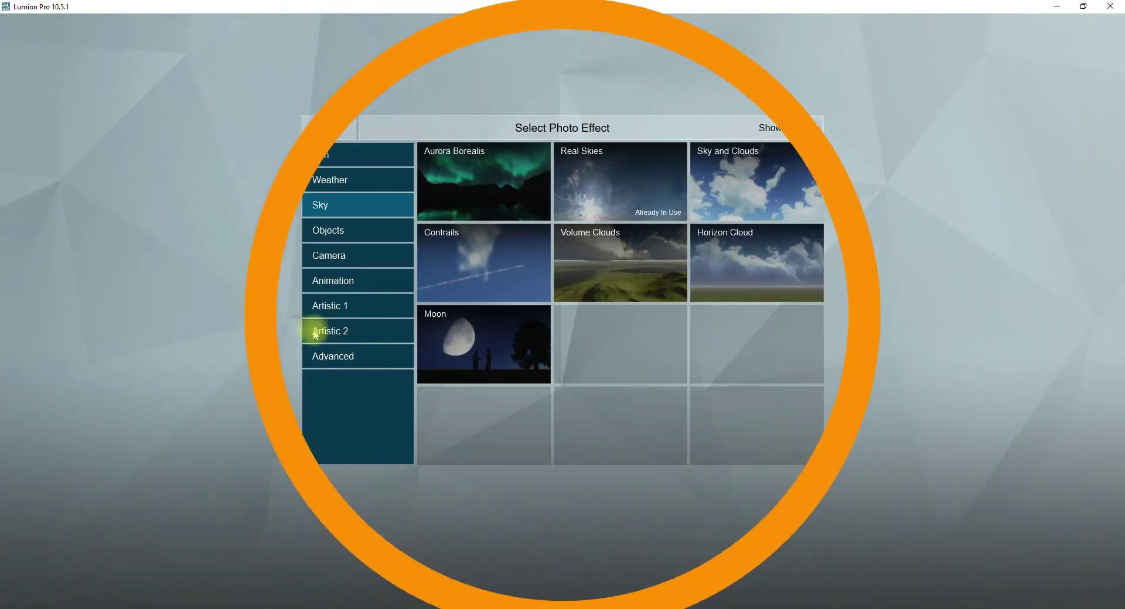
Add the Advanced Global Illumination effect to photo 1 and refresh its preview.
click(332, 356)
click(350, 308)
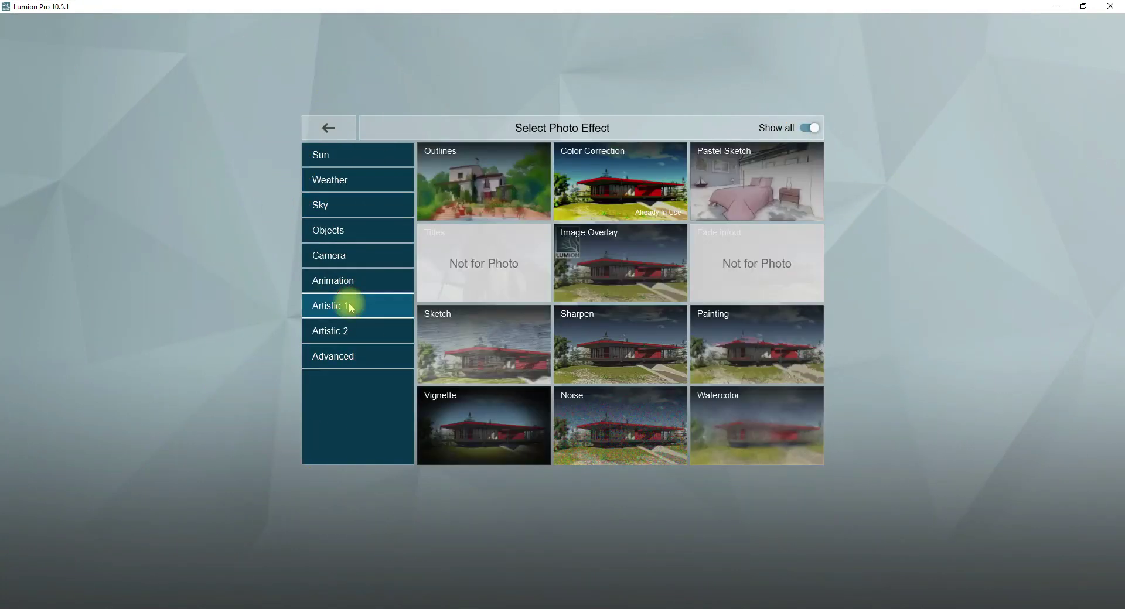
click(333, 356)
click(621, 332)
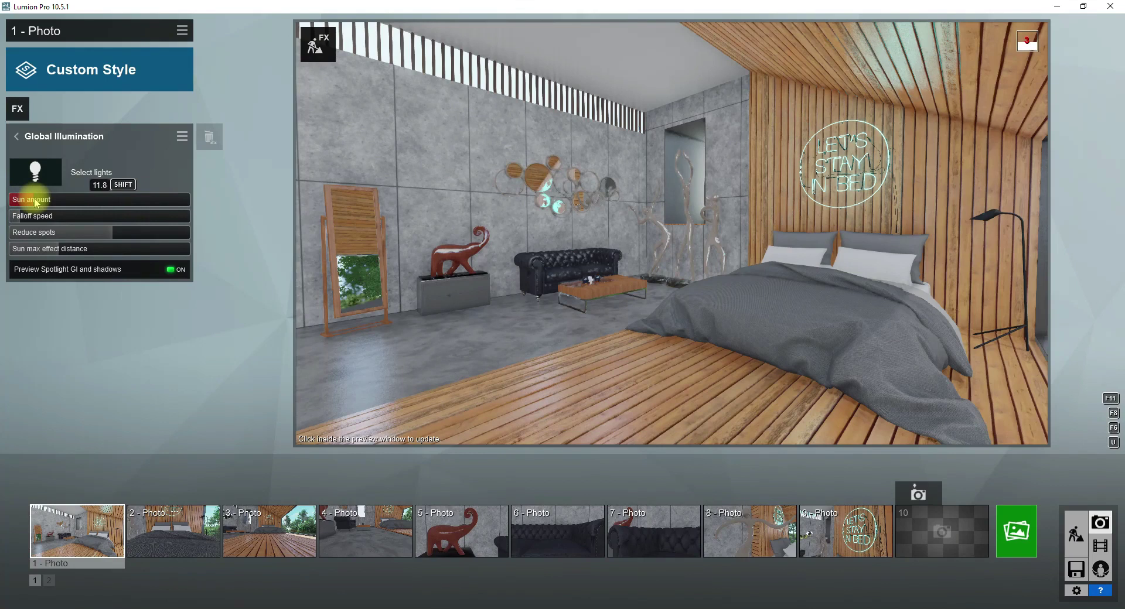
click(667, 290)
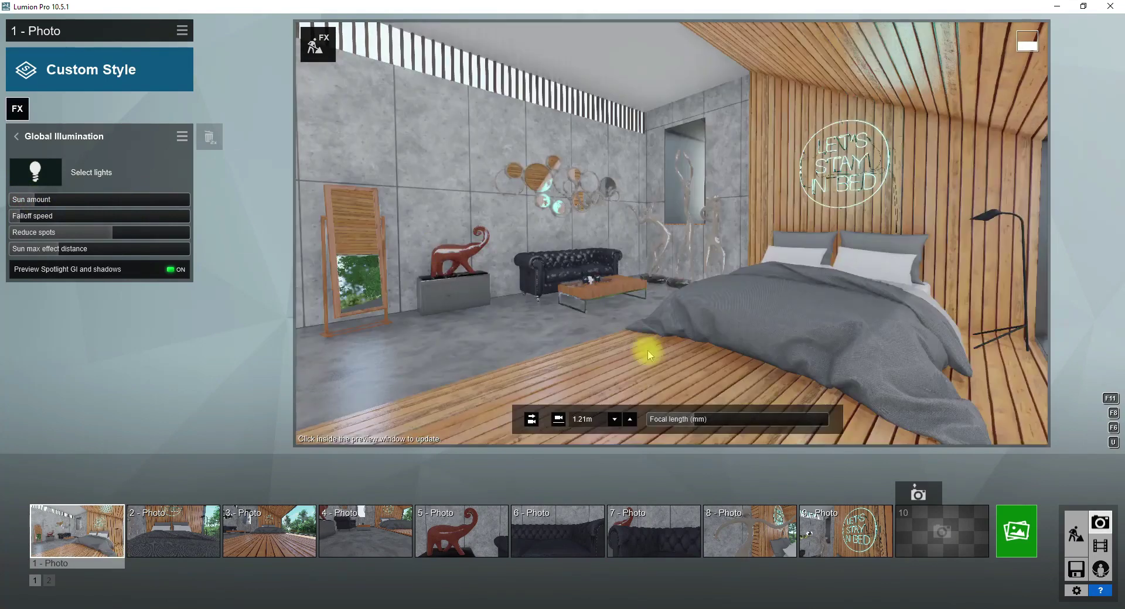
click(588, 215)
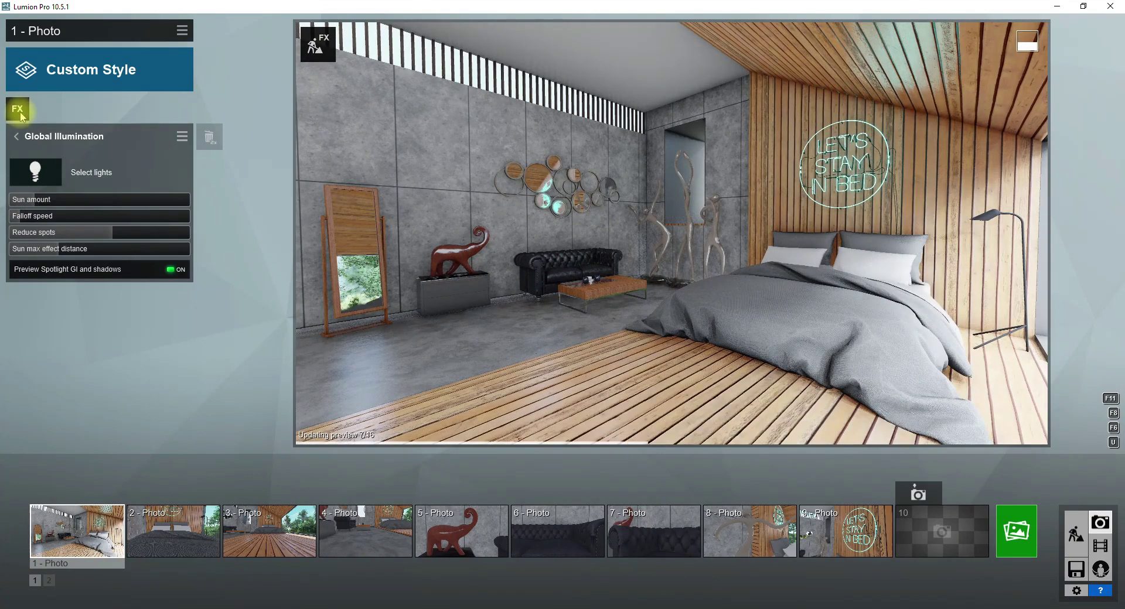
click(20, 113)
Add Artistic 1 Color Correction to photo 1 with contrast raised, then refresh the preview.
click(369, 310)
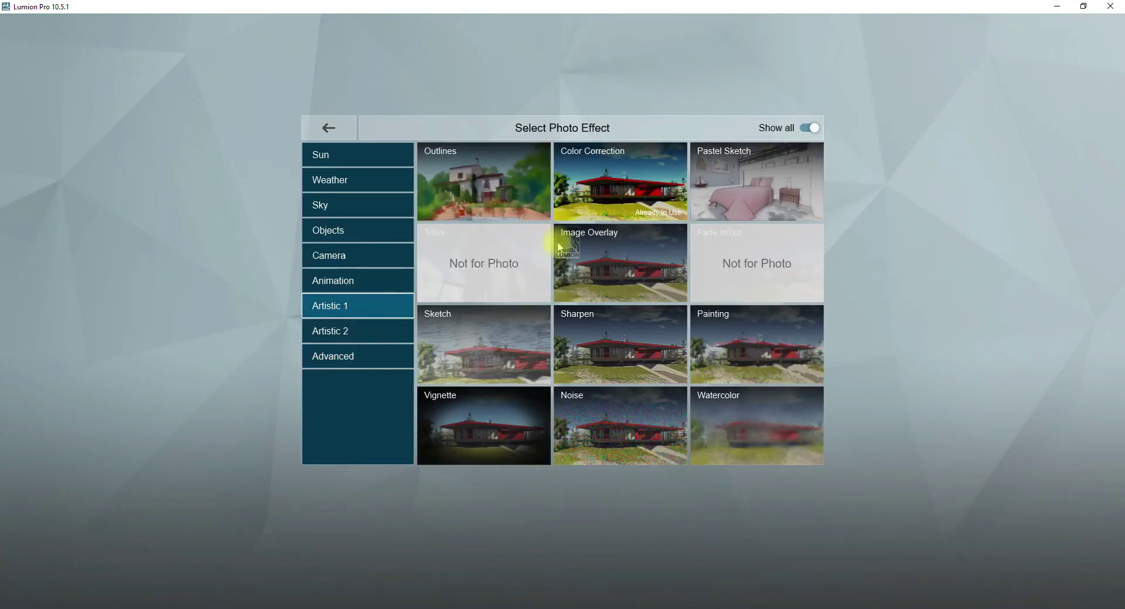
click(561, 214)
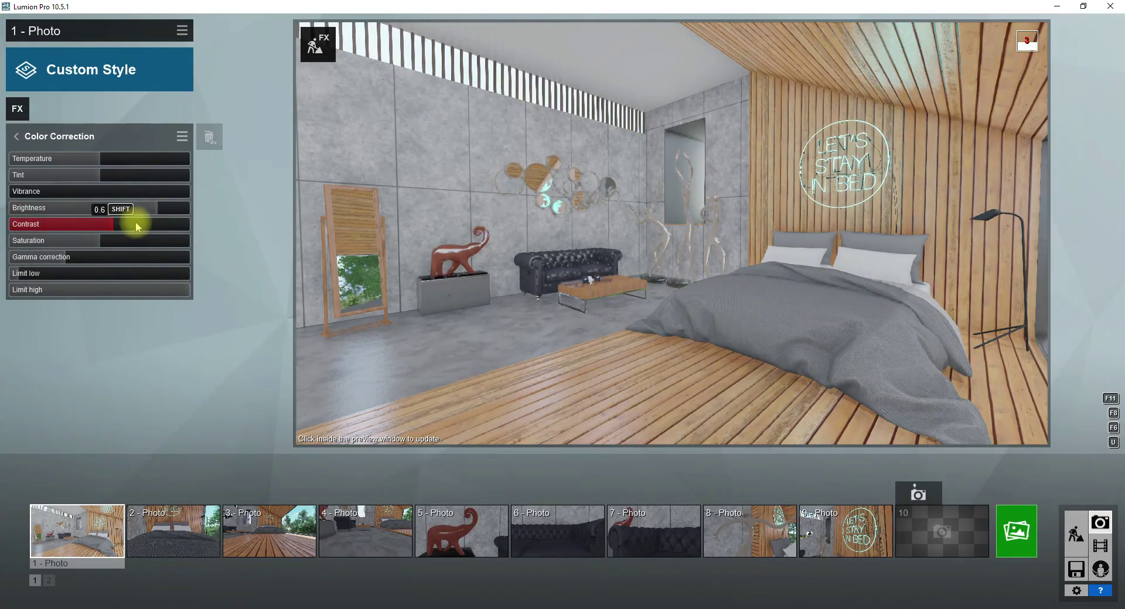
click(563, 304)
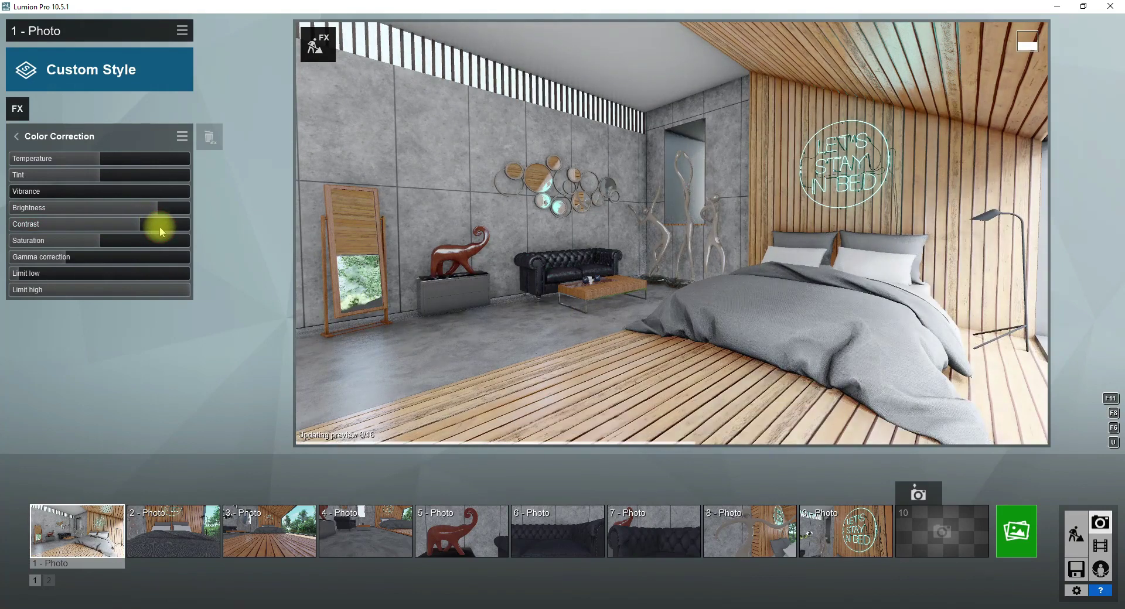
click(159, 227)
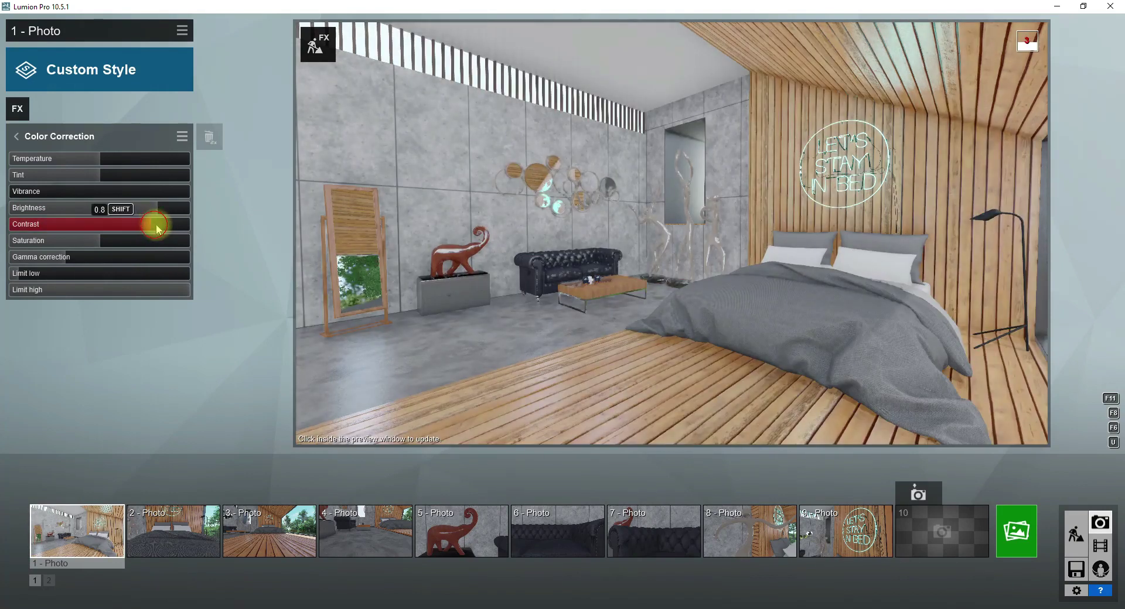
click(594, 271)
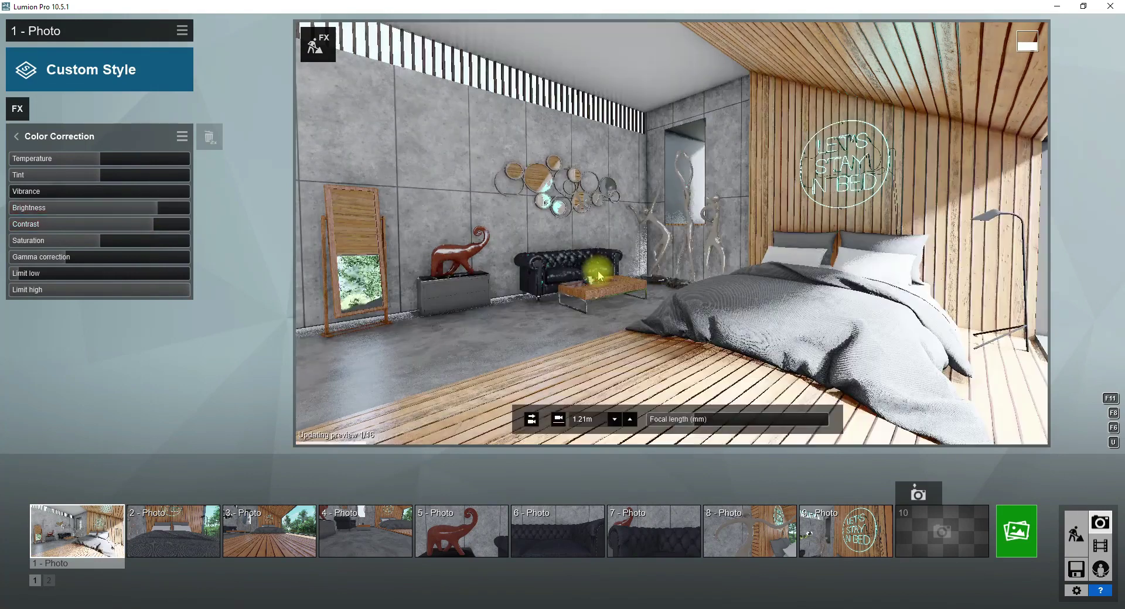
Render photo 1 as a 1920x1080 JPG named 'bed'.
click(1013, 527)
text(bed)
key(Return)
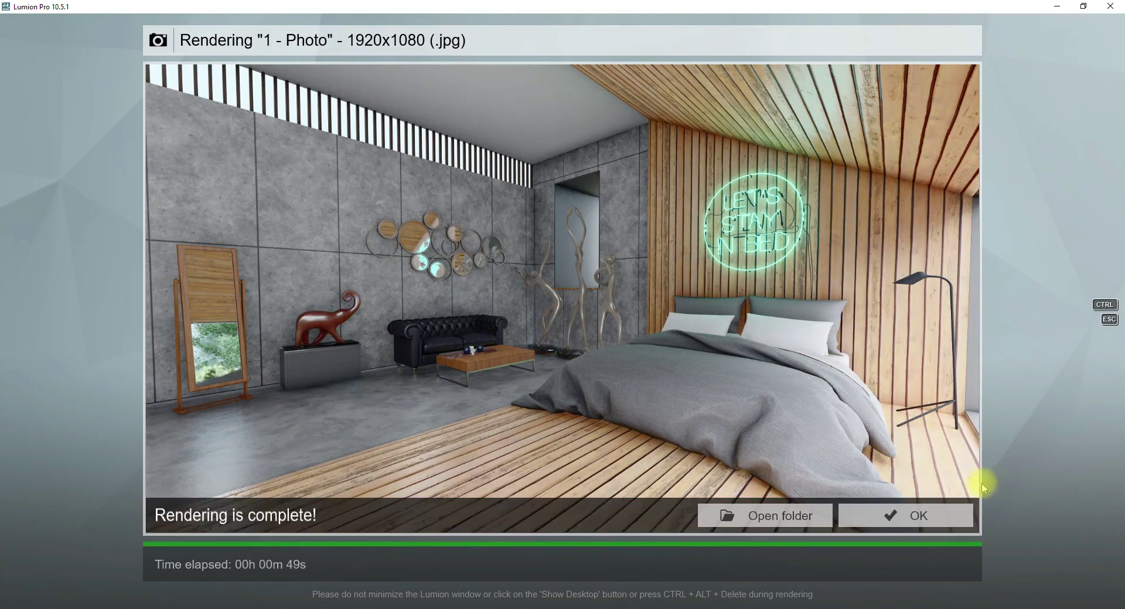
click(907, 519)
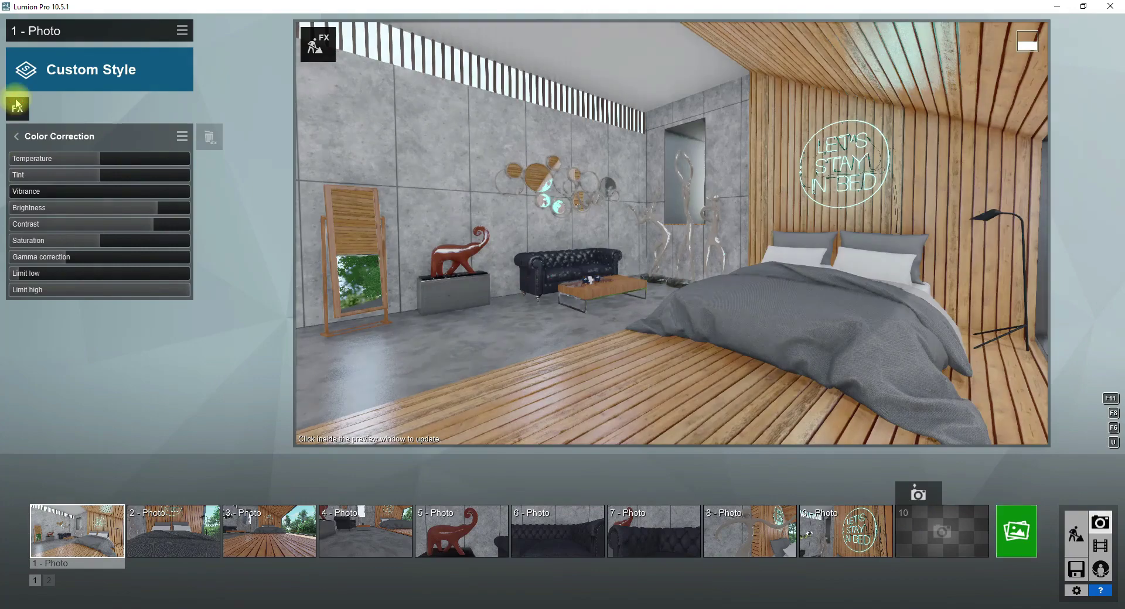
Add the Advanced Shadow effect to photo 1.
click(16, 104)
click(357, 357)
click(483, 182)
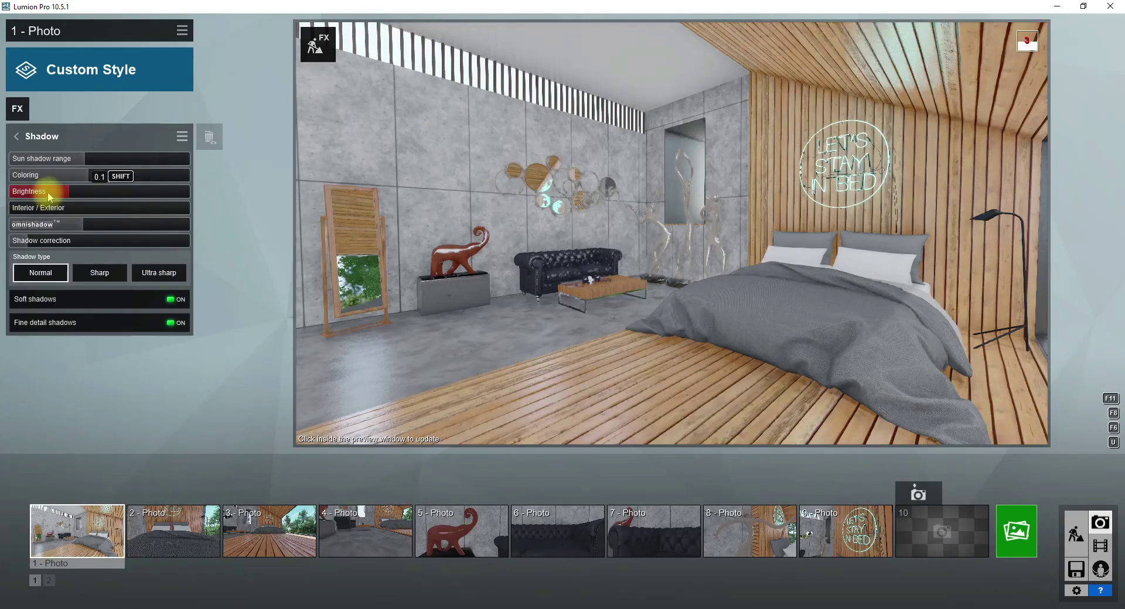
Set shadow brightness to 0.1 and raise omnishadow so interior shadows look lighter.
drag(47, 192, 48, 191)
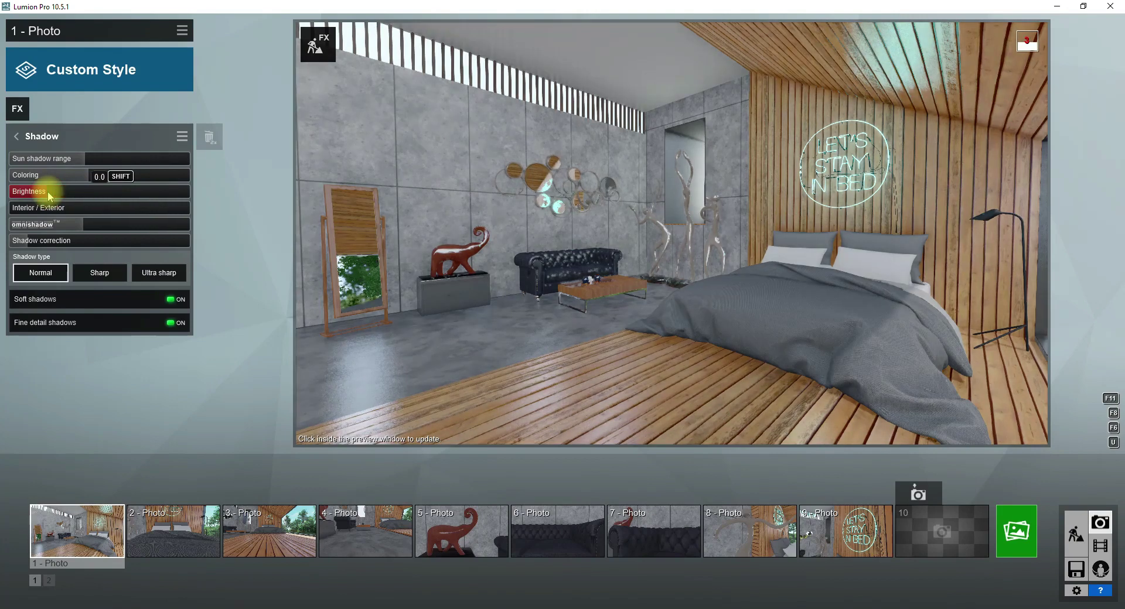
click(436, 244)
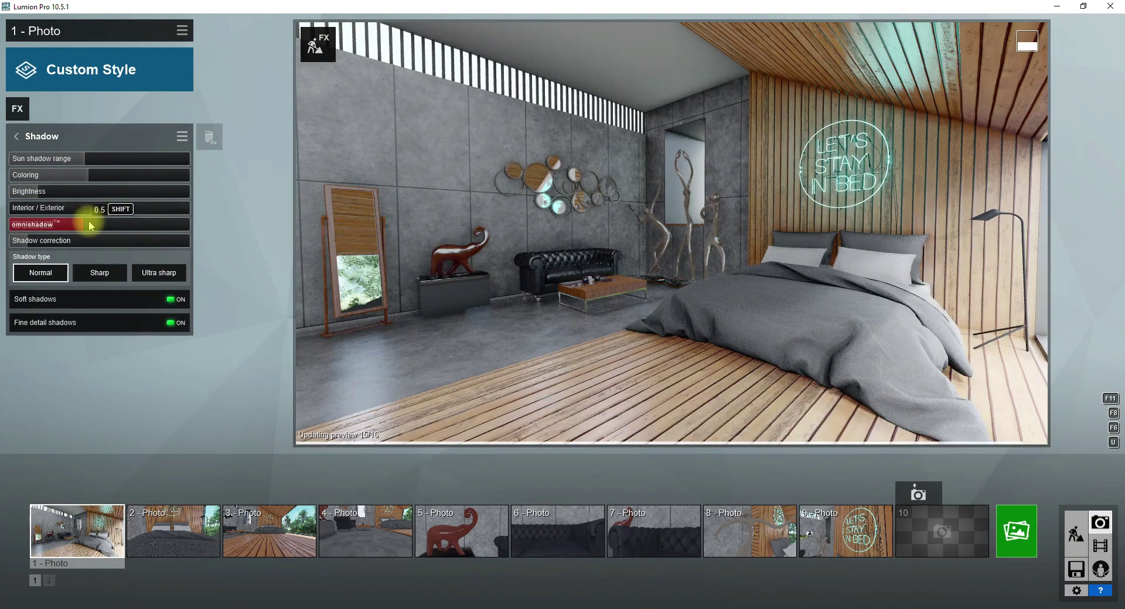
drag(90, 225, 106, 228)
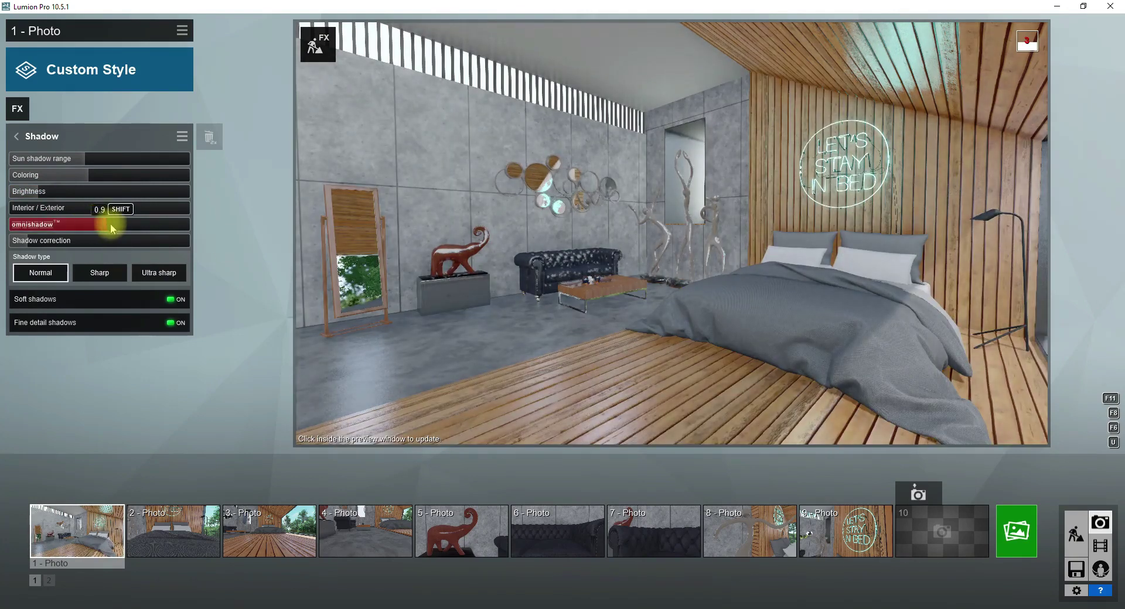
click(560, 233)
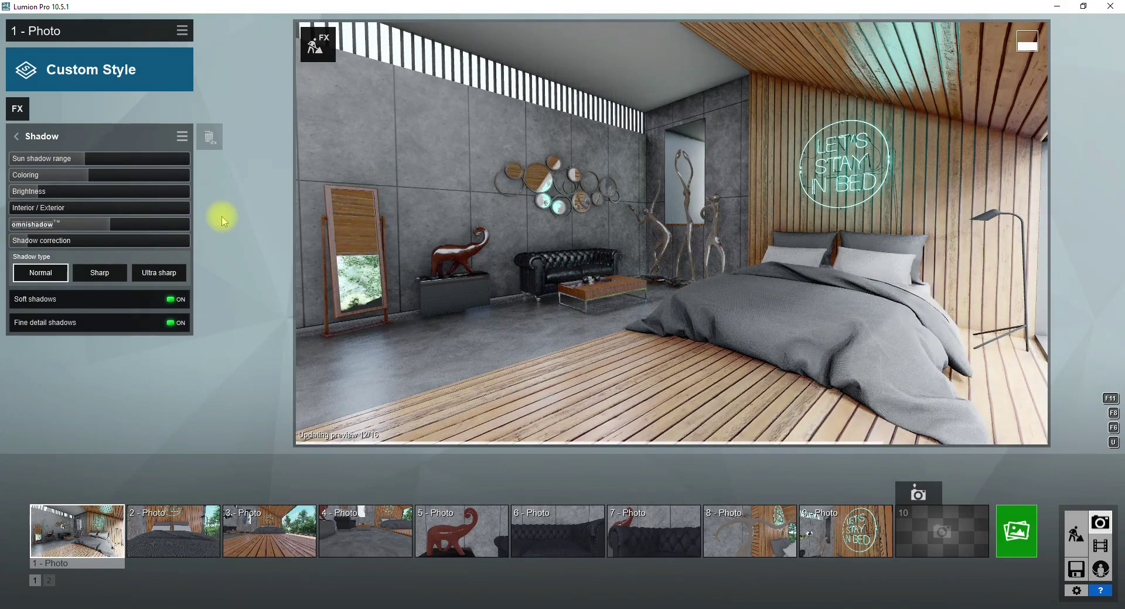
Re-render photo 1 at desktop 1920x1080 resolution.
click(1027, 542)
click(489, 463)
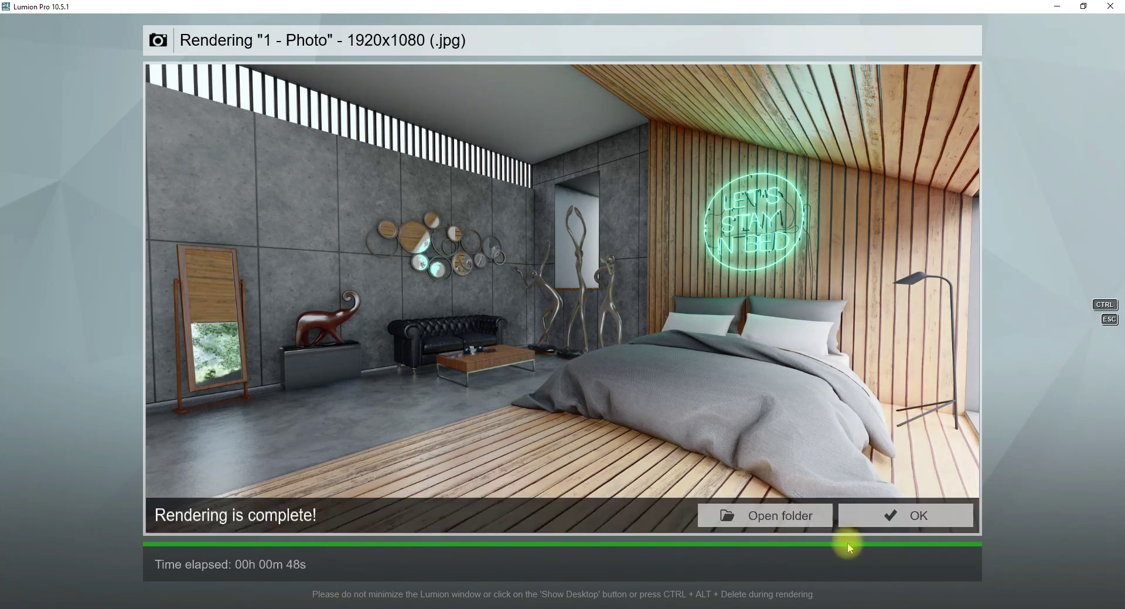
click(867, 515)
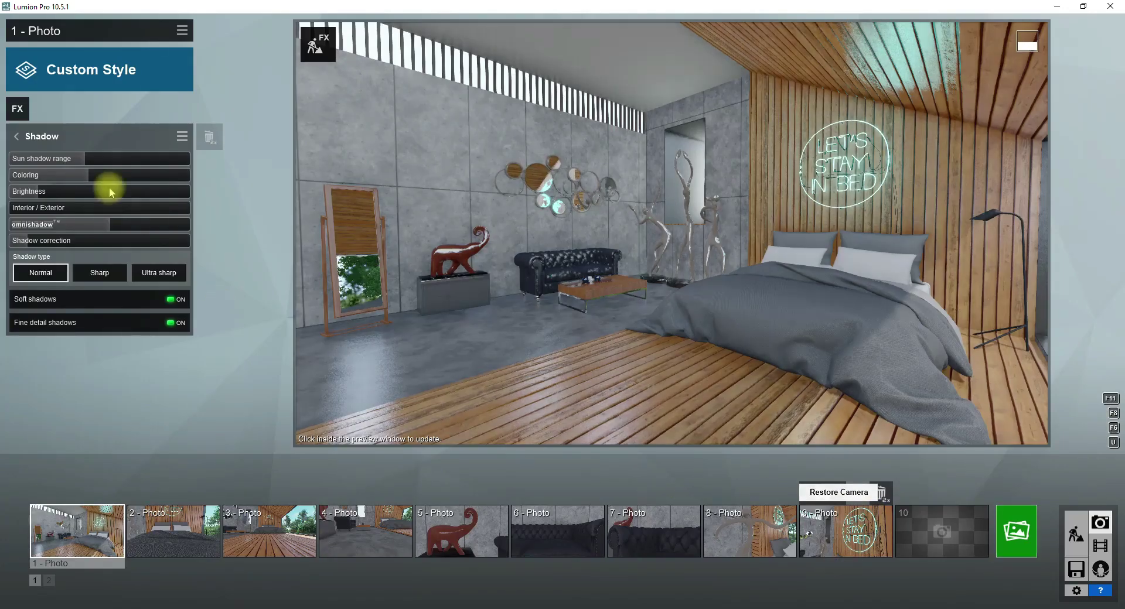
Reopen Color Correction and nudge the contrast slightly higher.
click(18, 108)
click(333, 306)
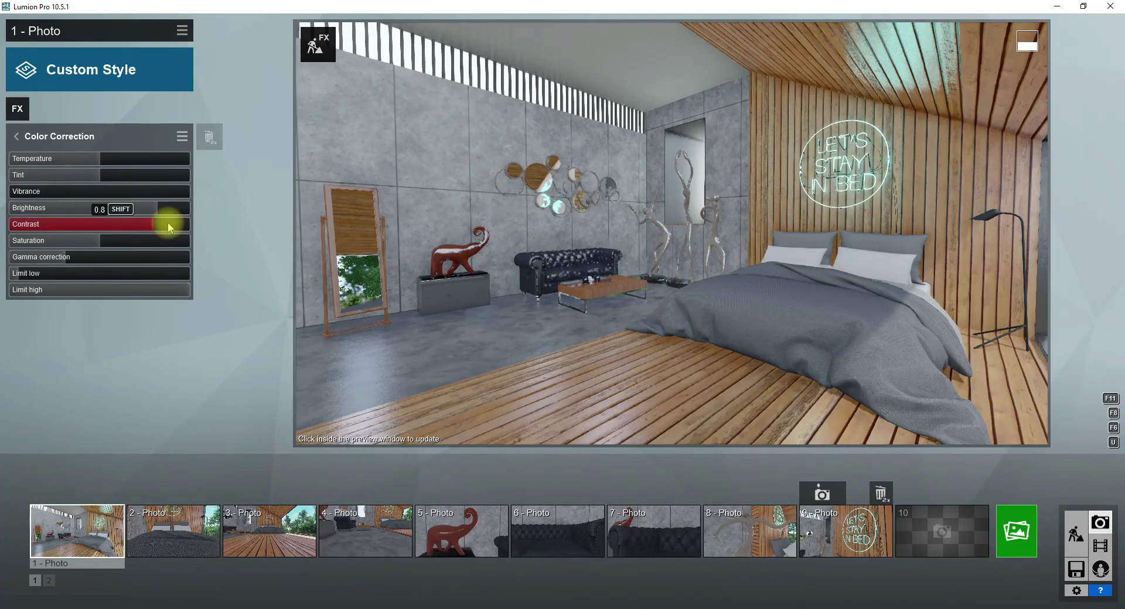
drag(168, 223, 180, 227)
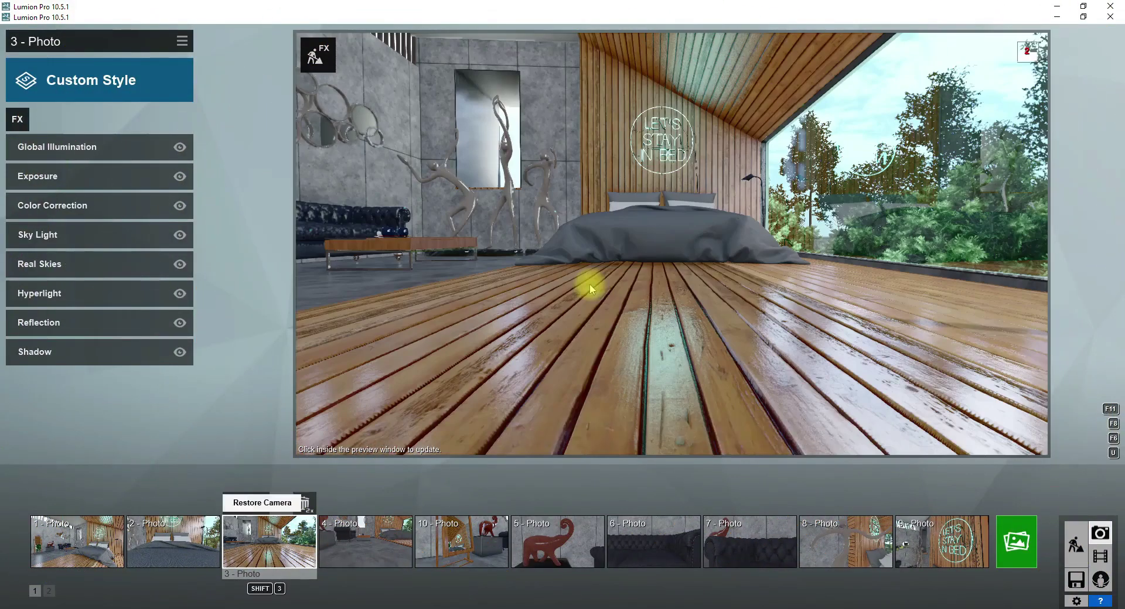
In Build mode, smooth the floor material by reducing its relief strength.
right_drag(590, 289, 589, 316)
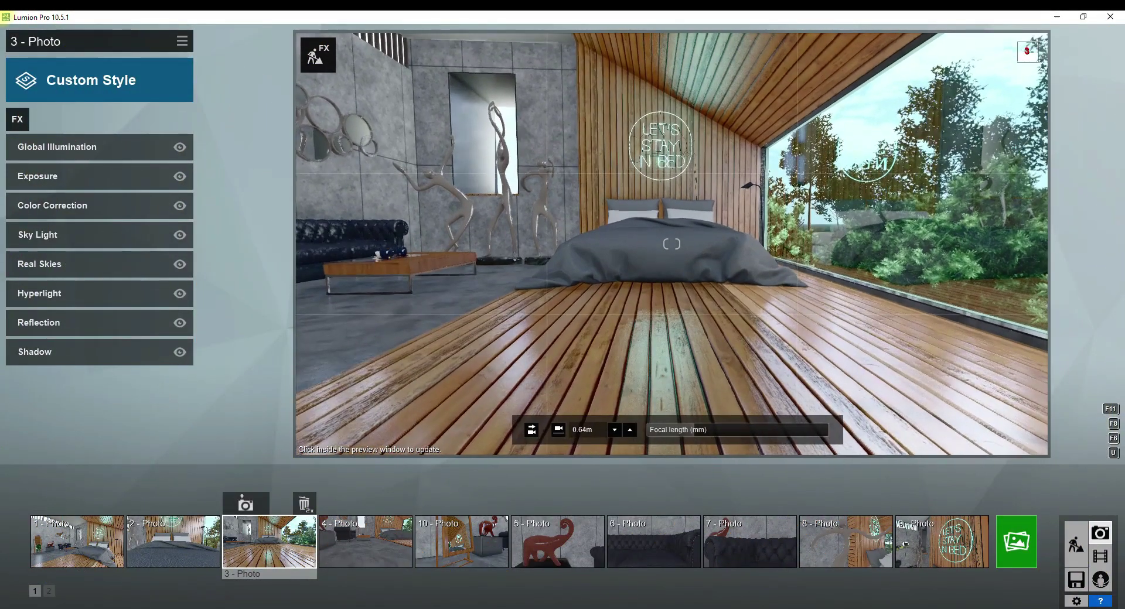
key(q)
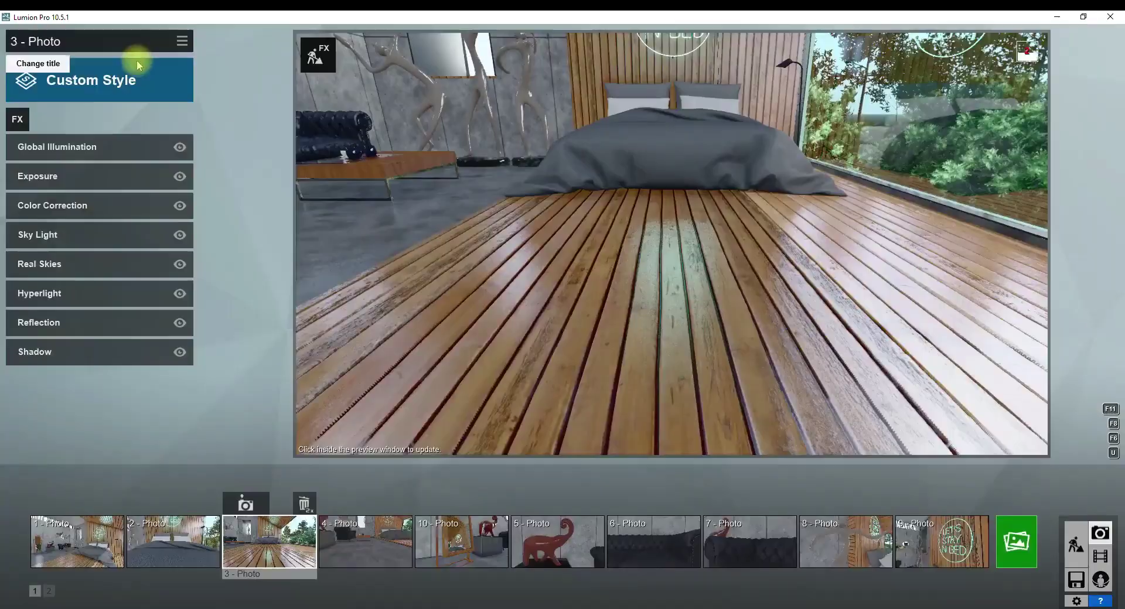
click(186, 69)
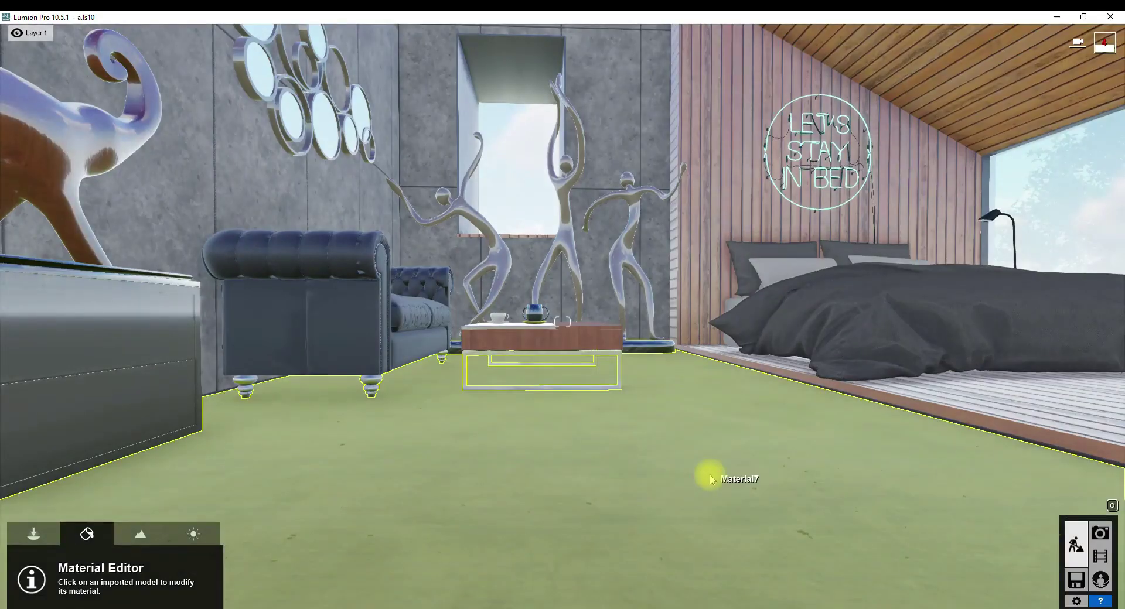
click(711, 472)
click(100, 512)
click(47, 418)
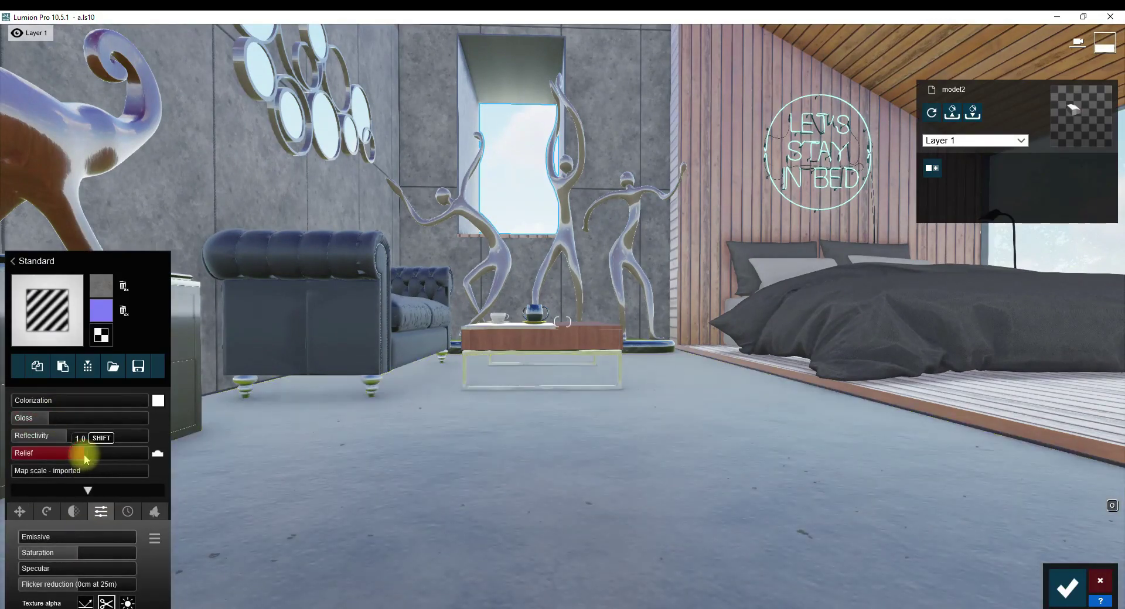
mouse_move(82, 453)
mouse_down()
mouse_move(19, 474)
mouse_move(49, 481)
mouse_up()
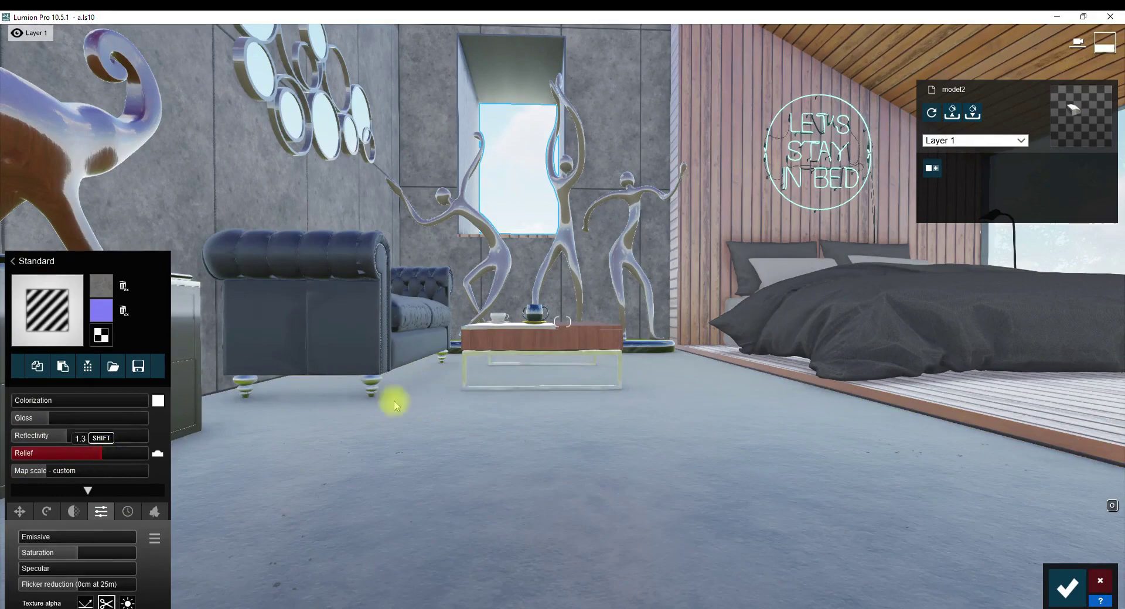
click(1067, 587)
Back in Photo mode, render the 1 - Photo view at 1920x1080 desktop size.
click(1100, 533)
click(557, 542)
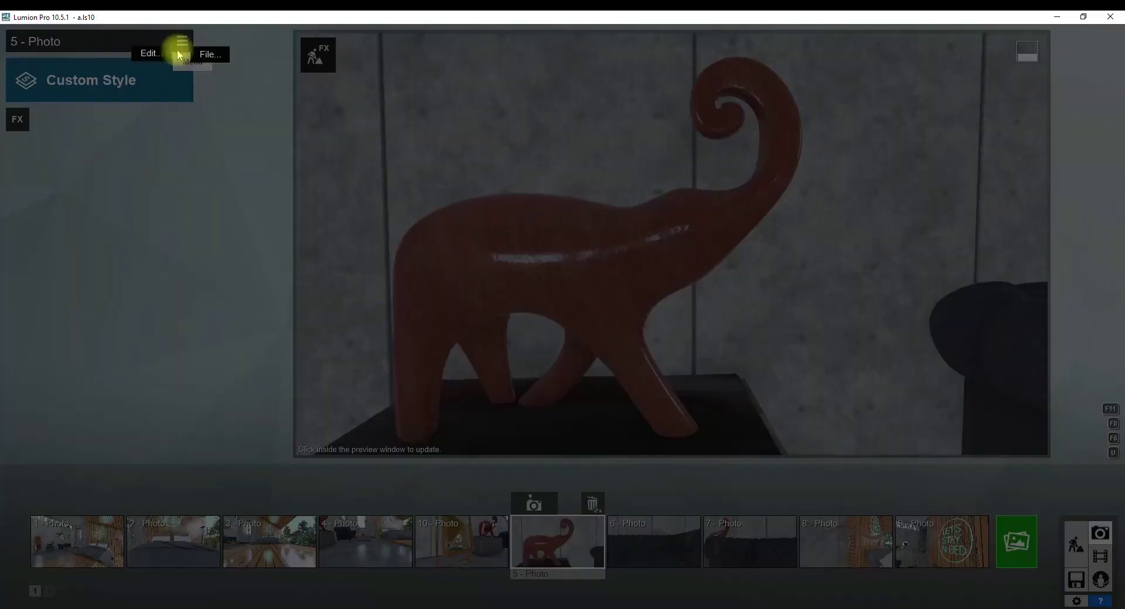
click(846, 542)
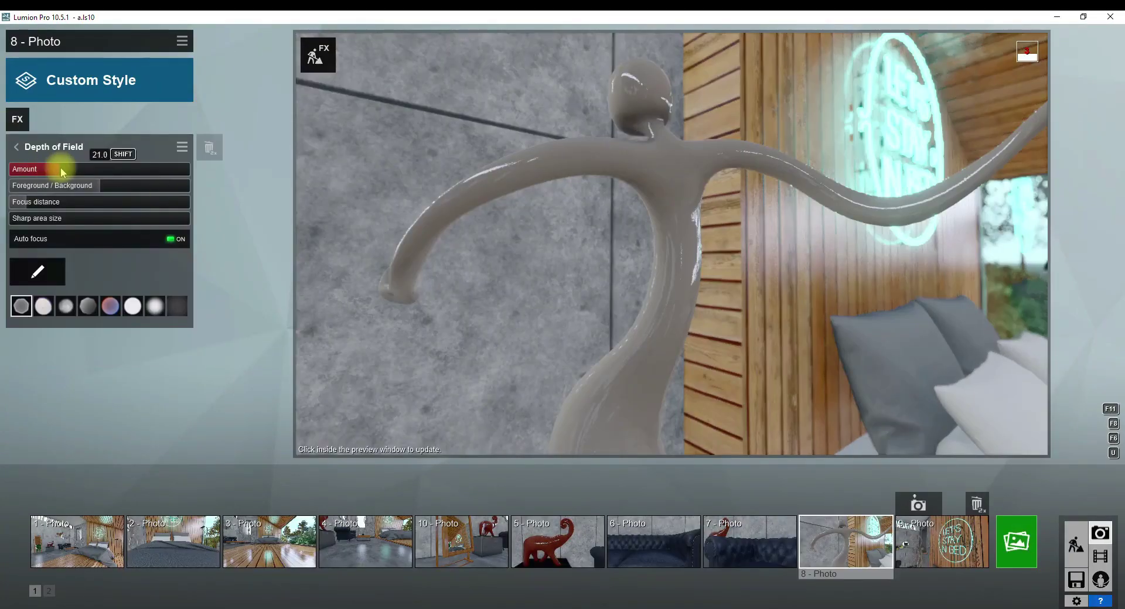
click(76, 542)
click(1016, 542)
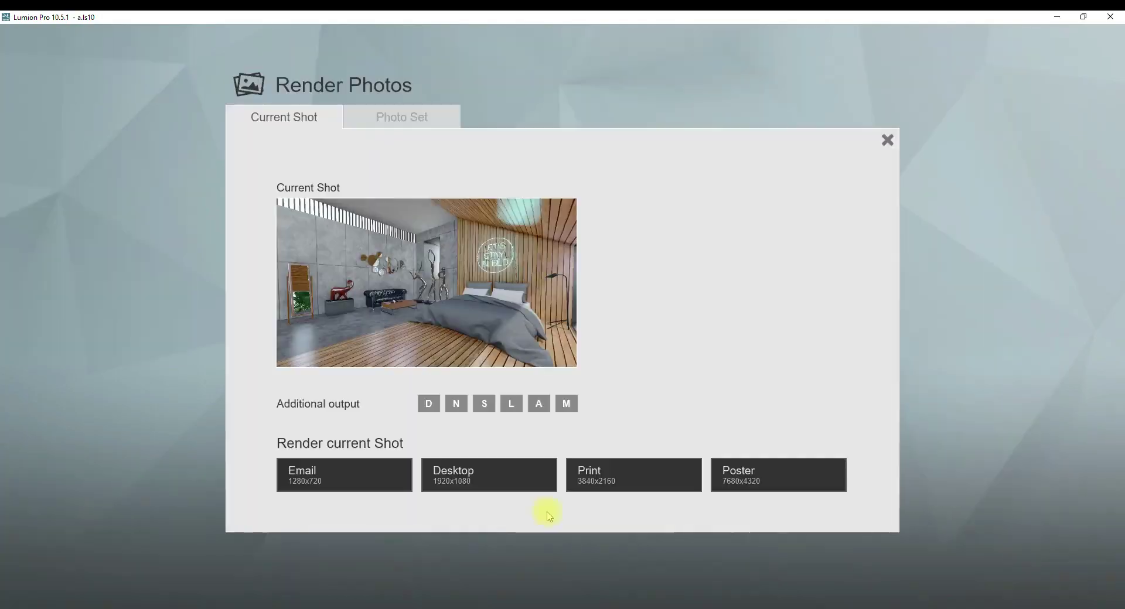
click(528, 474)
text(0)
key(Return)
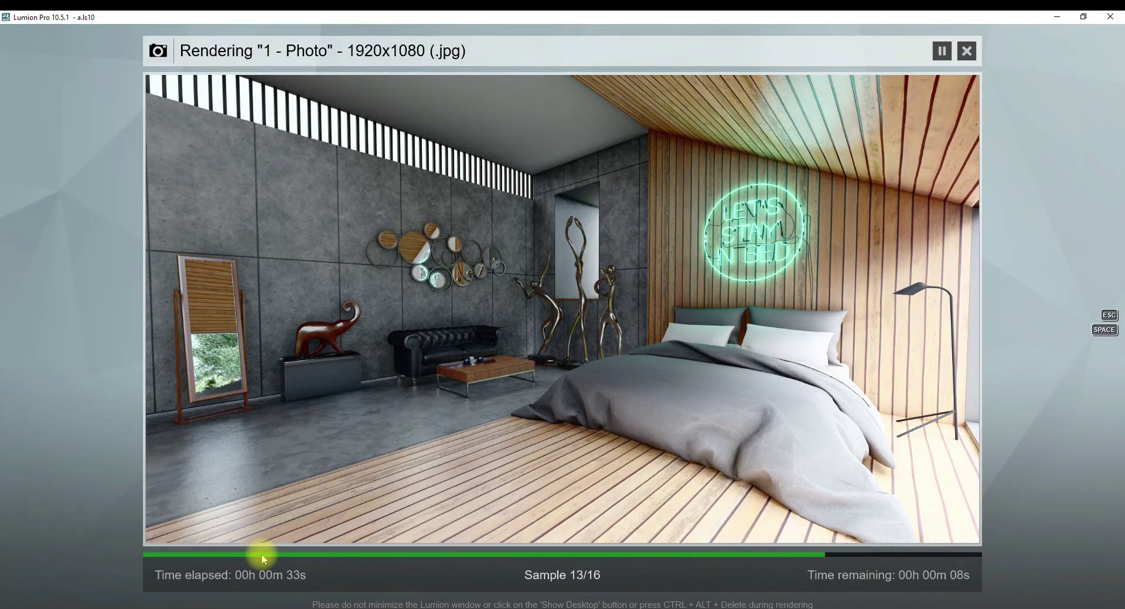
click(908, 527)
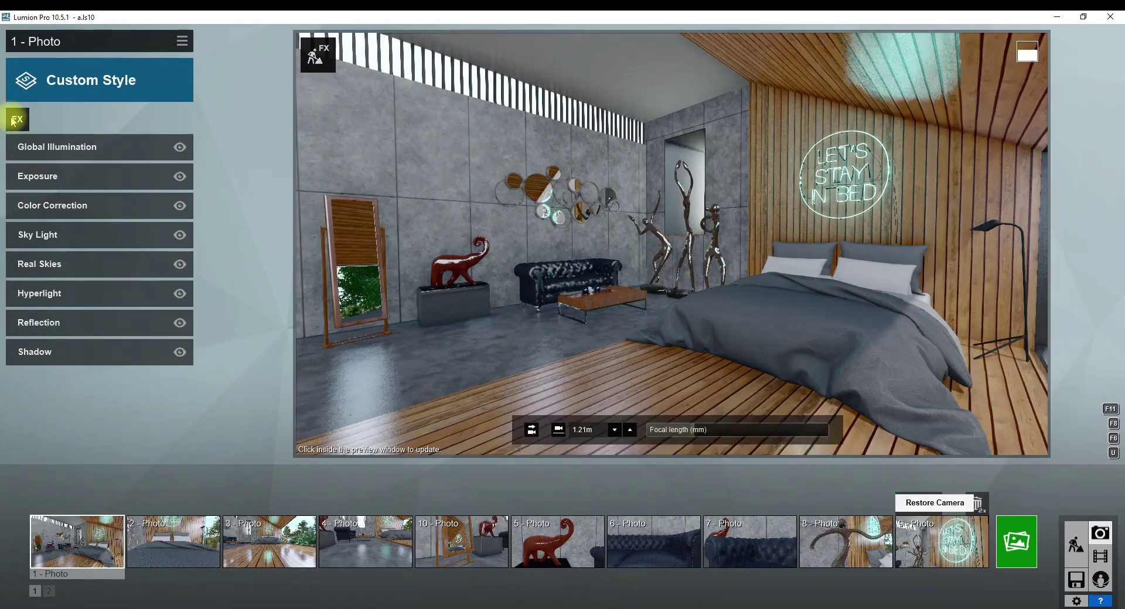
Add an Artistic 1 Sharpen effect with very low intensity.
click(16, 121)
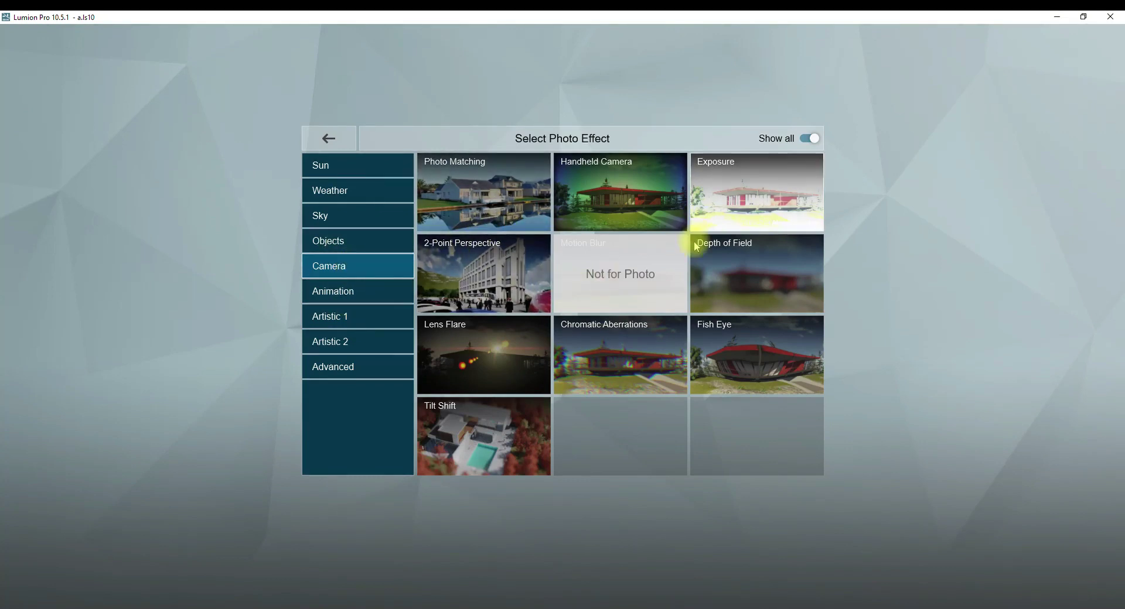
click(354, 317)
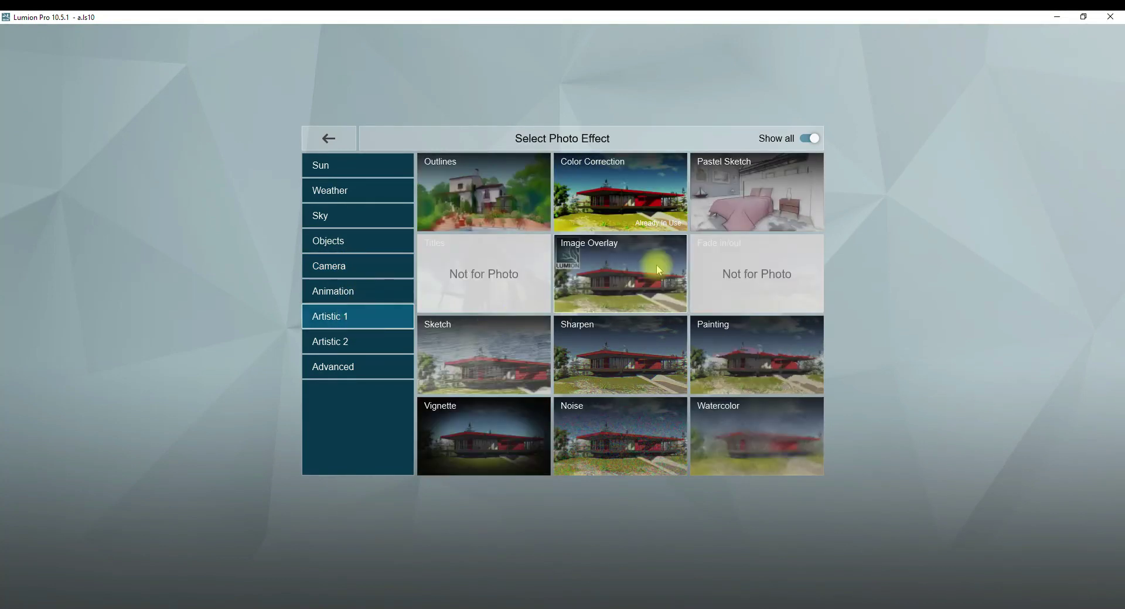
click(597, 359)
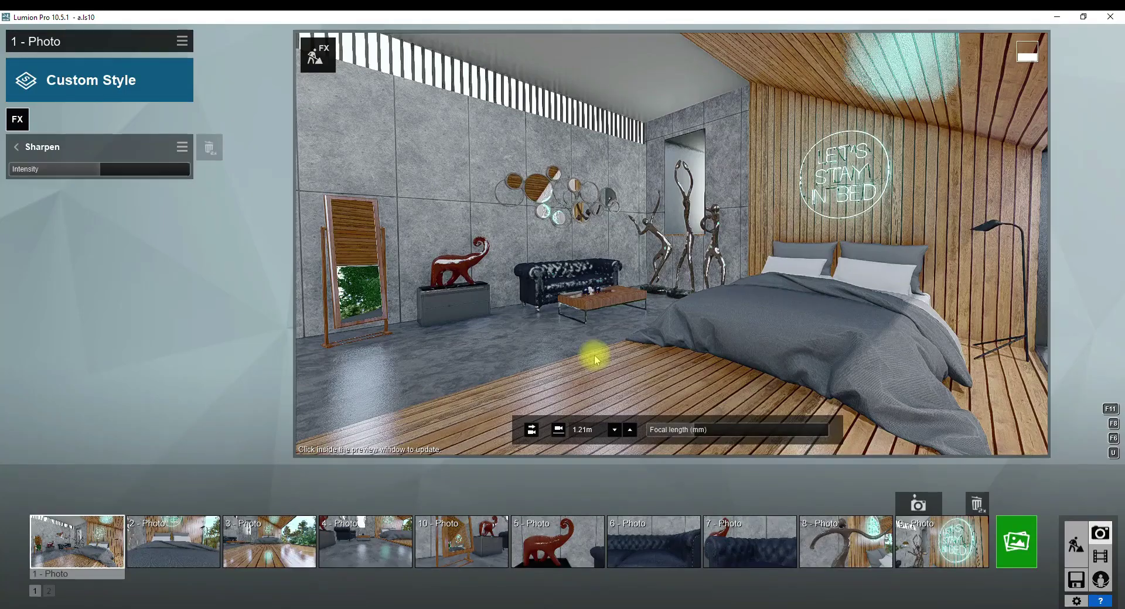
click(17, 170)
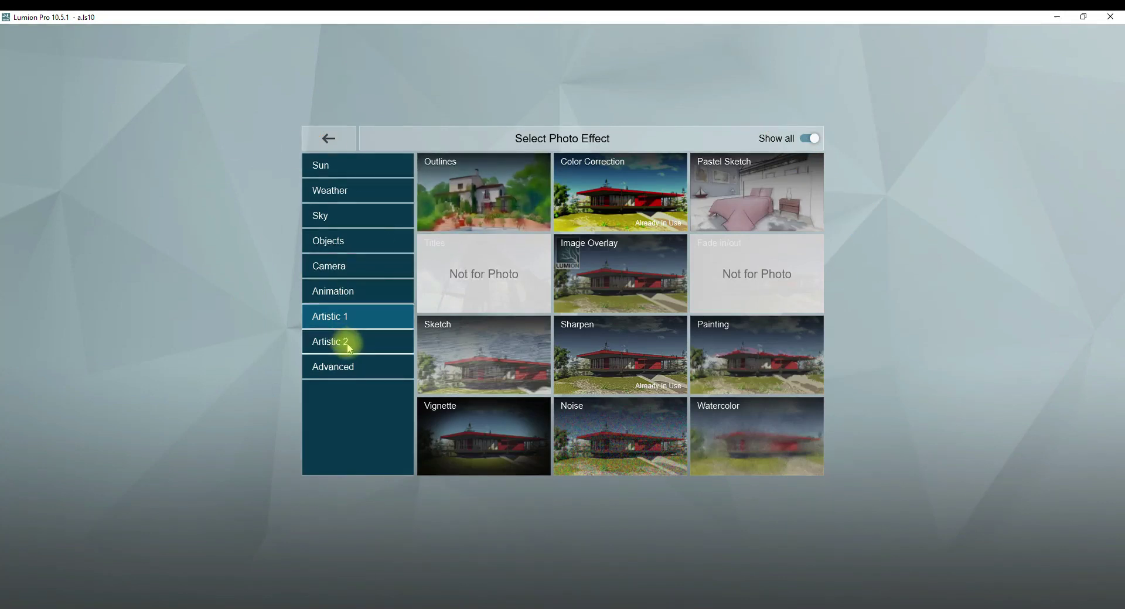
Add an Artistic 2 Bloom effect, set its amount, and refresh the preview.
click(349, 344)
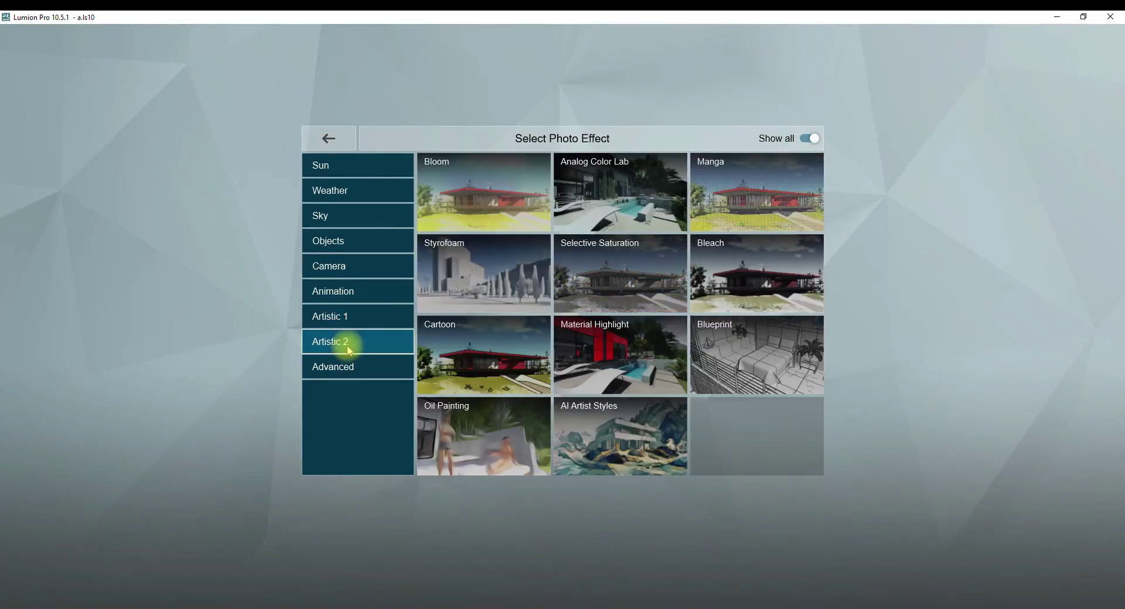
click(512, 181)
drag(35, 171, 11, 170)
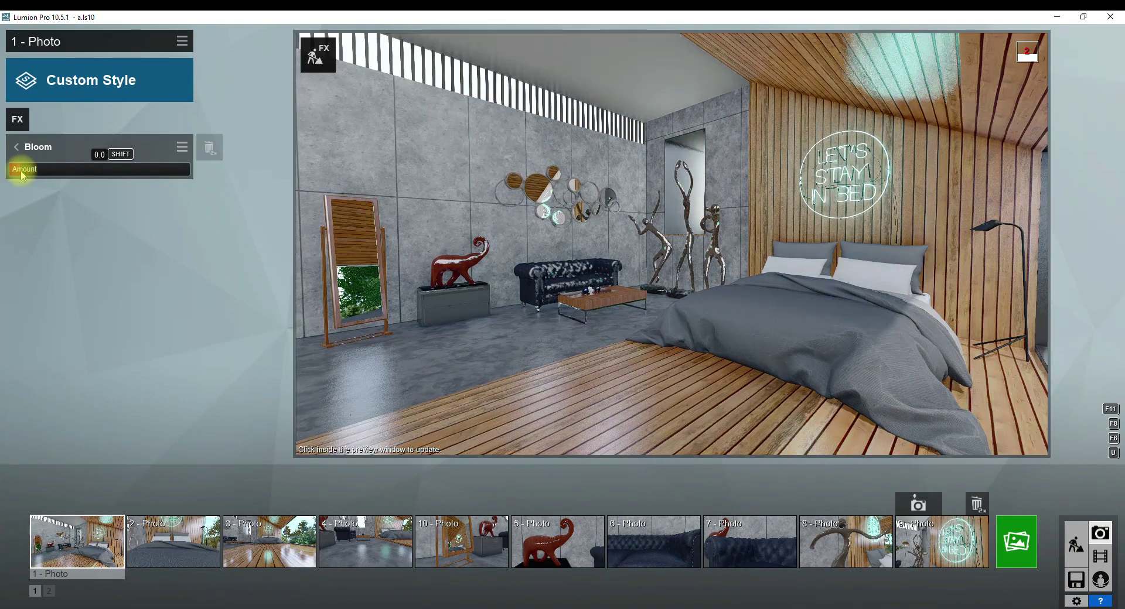
click(836, 230)
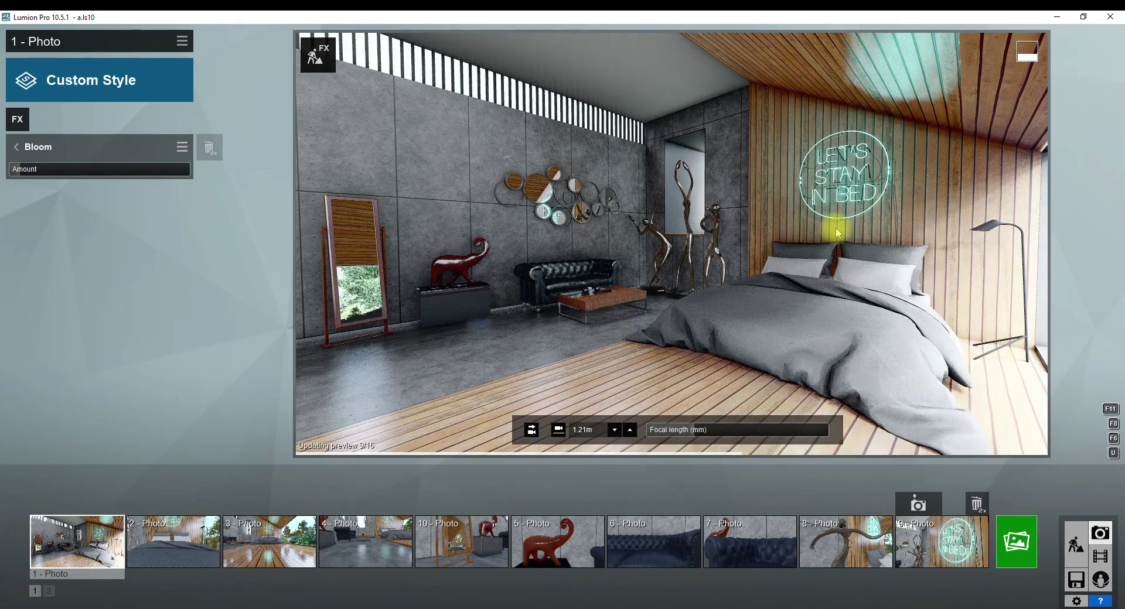
Add Chromatic Aberrations with dispersion lowered to 0.0, then refresh the preview.
click(17, 119)
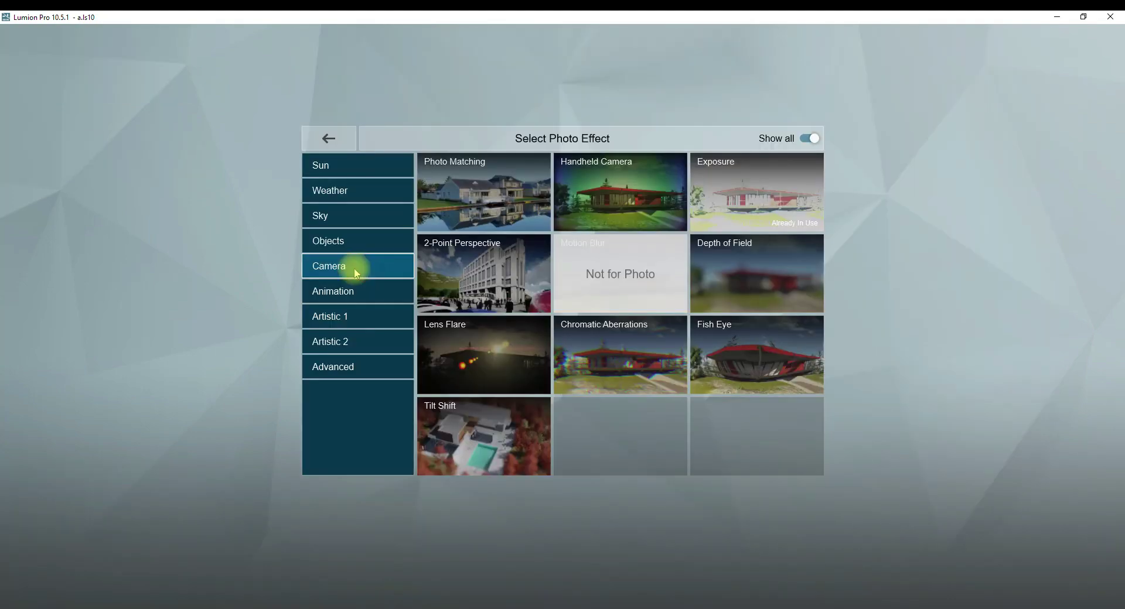
click(641, 342)
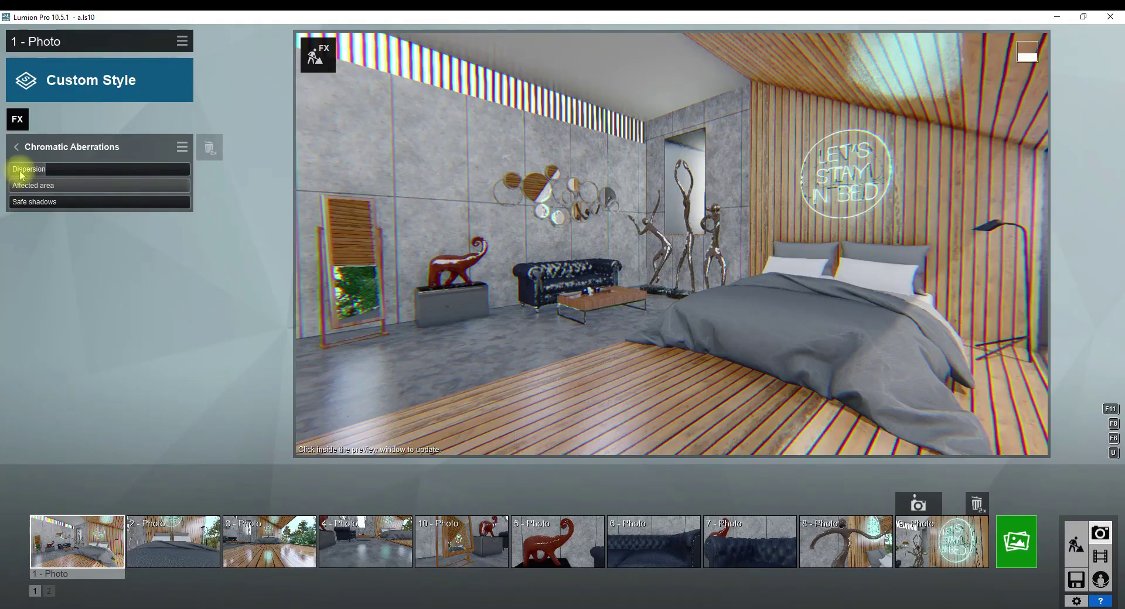
mouse_move(30, 169)
drag(22, 175, 20, 176)
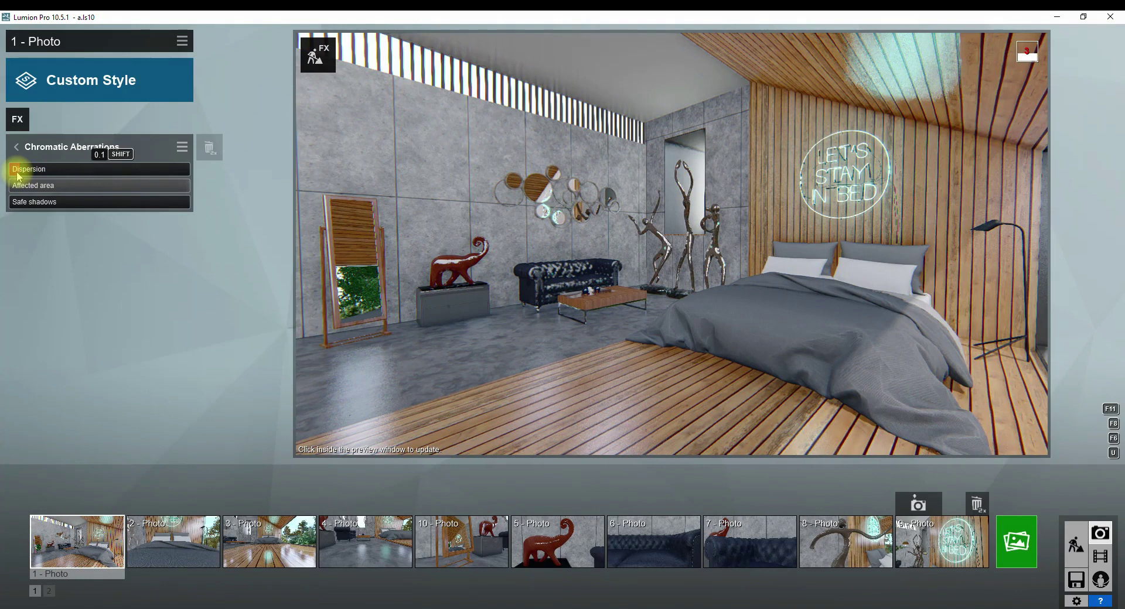
mouse_move(100, 169)
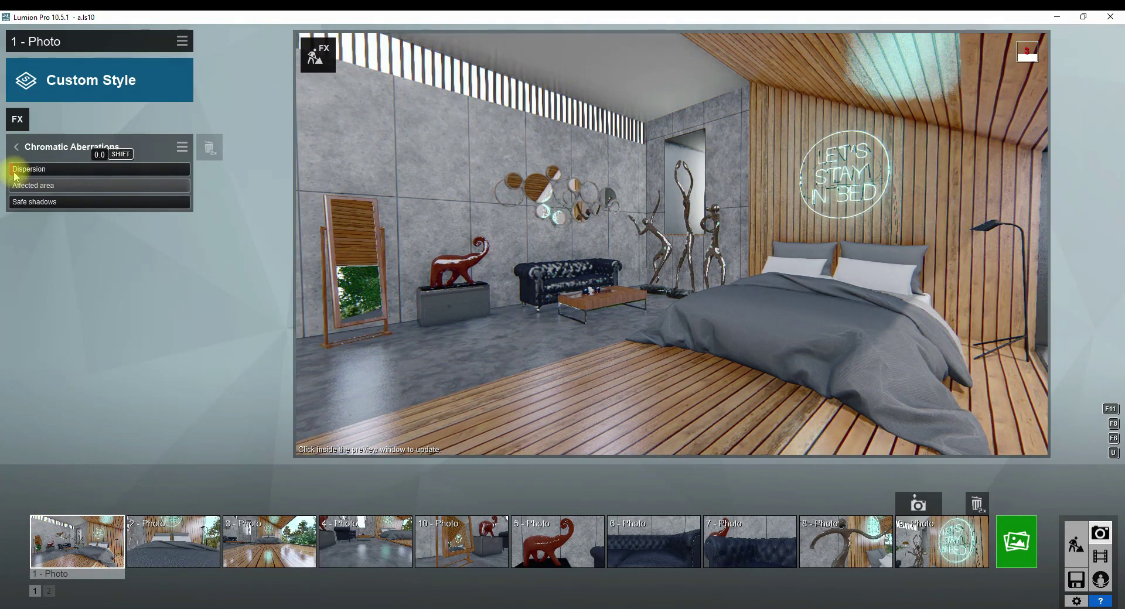
click(717, 278)
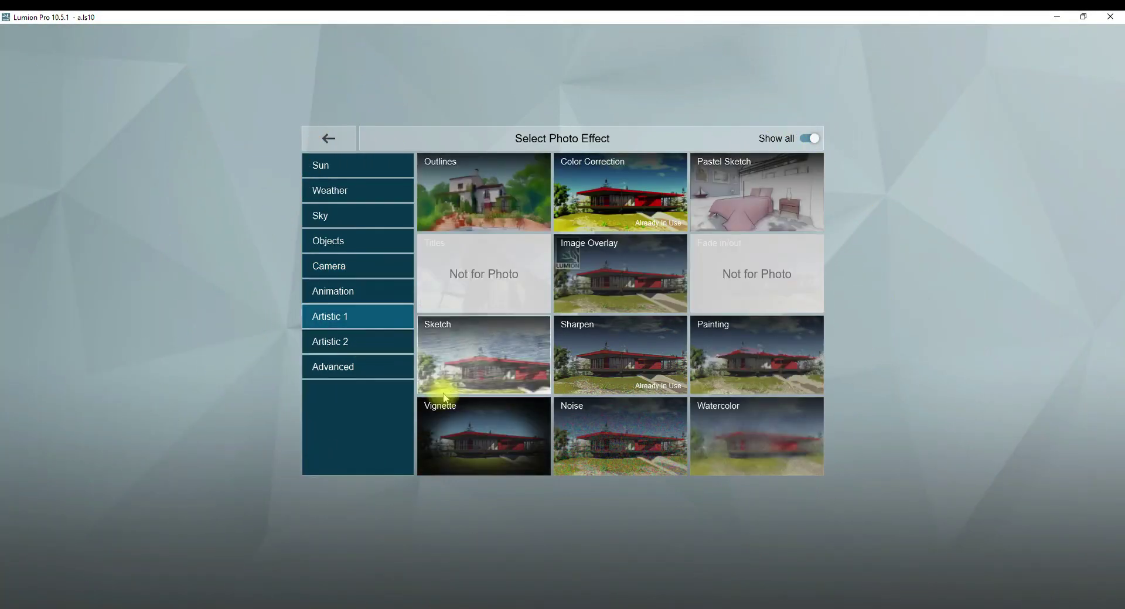
Add a Vignette effect that darkens the image edges.
click(440, 389)
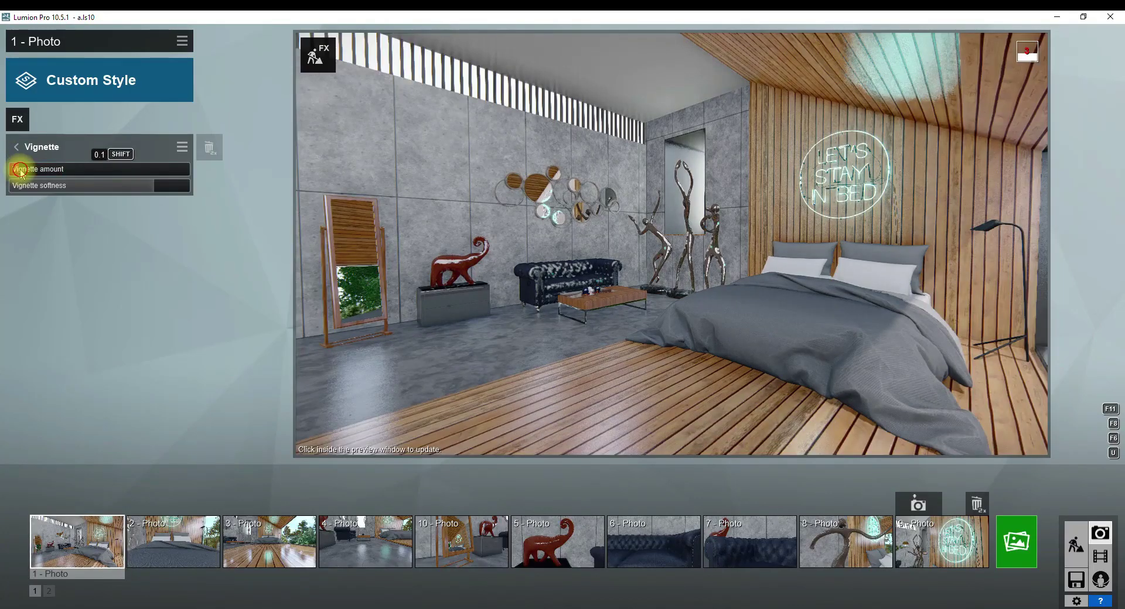
drag(22, 174, 39, 171)
click(628, 219)
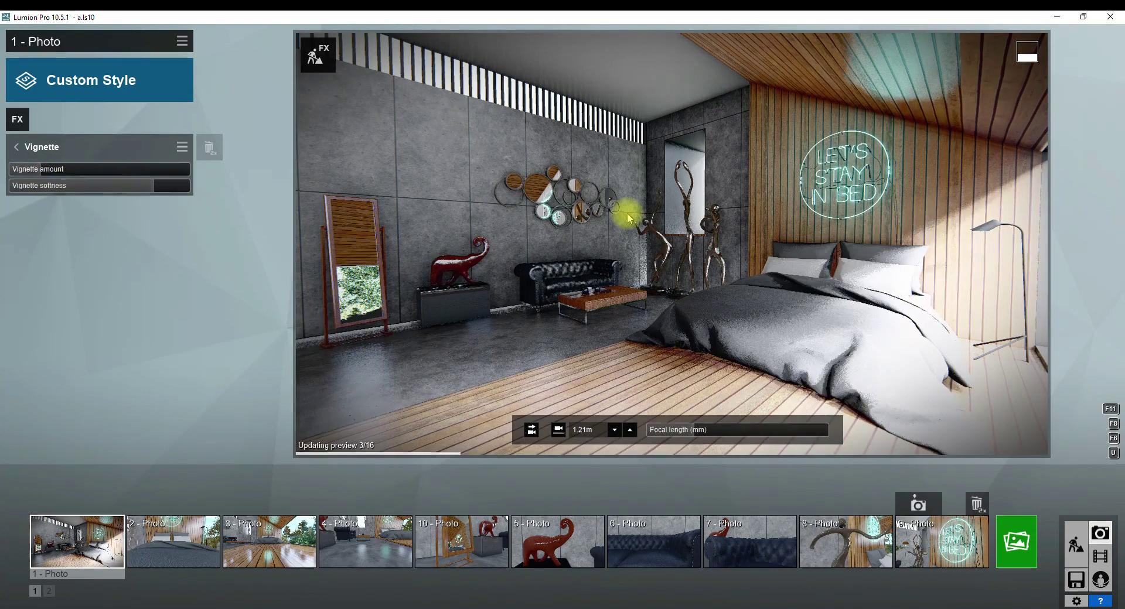
Add Analog Color Lab with stronger style and lower amount, refreshing the preview.
click(22, 124)
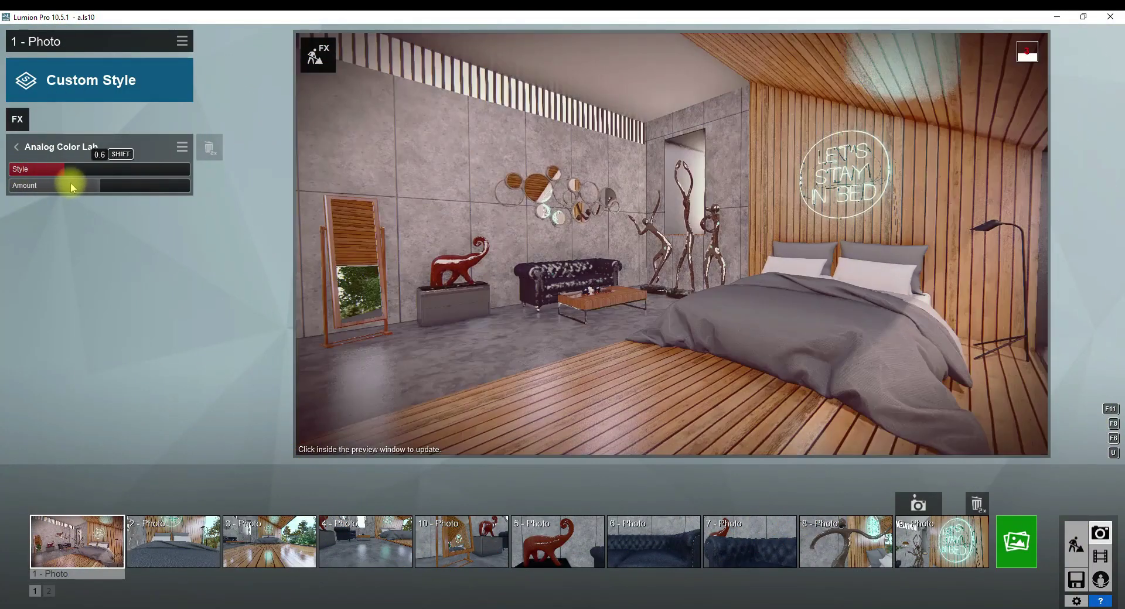
drag(65, 184, 132, 206)
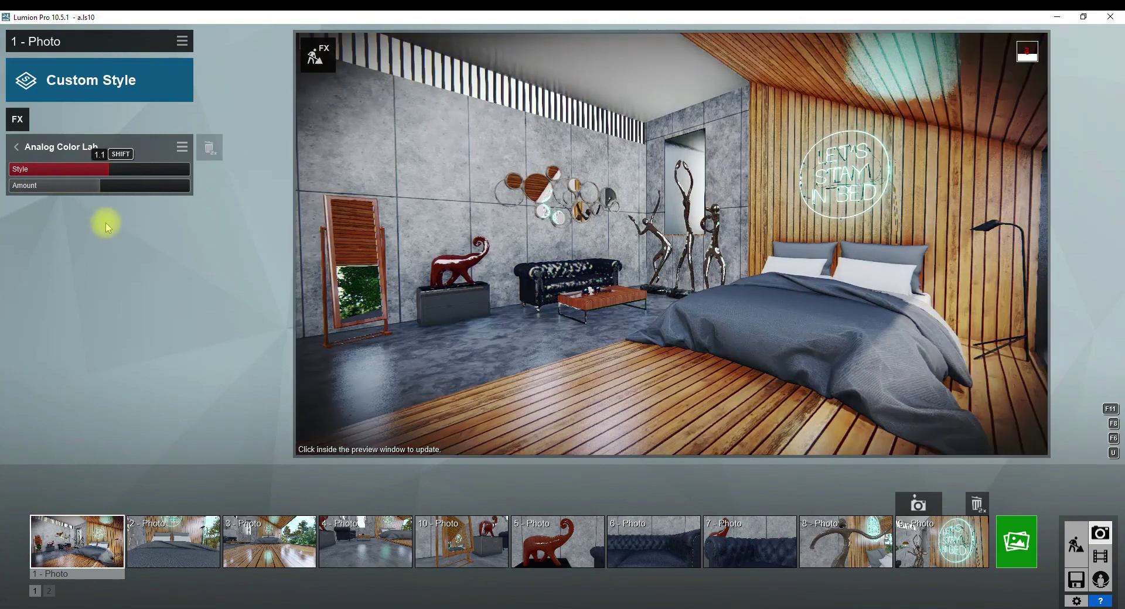
drag(82, 186, 34, 203)
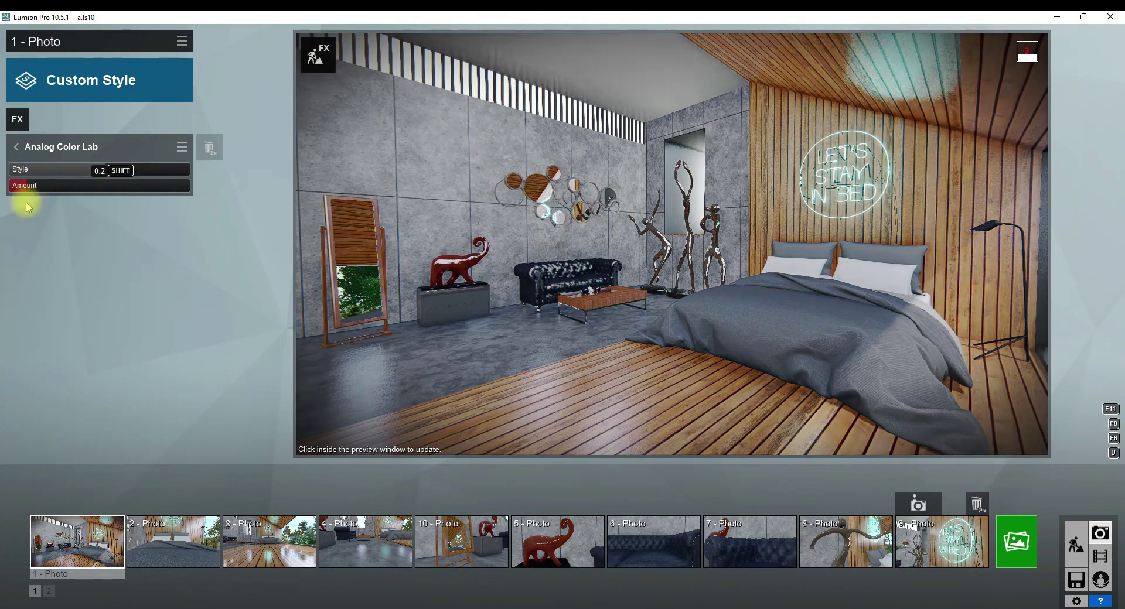
click(557, 218)
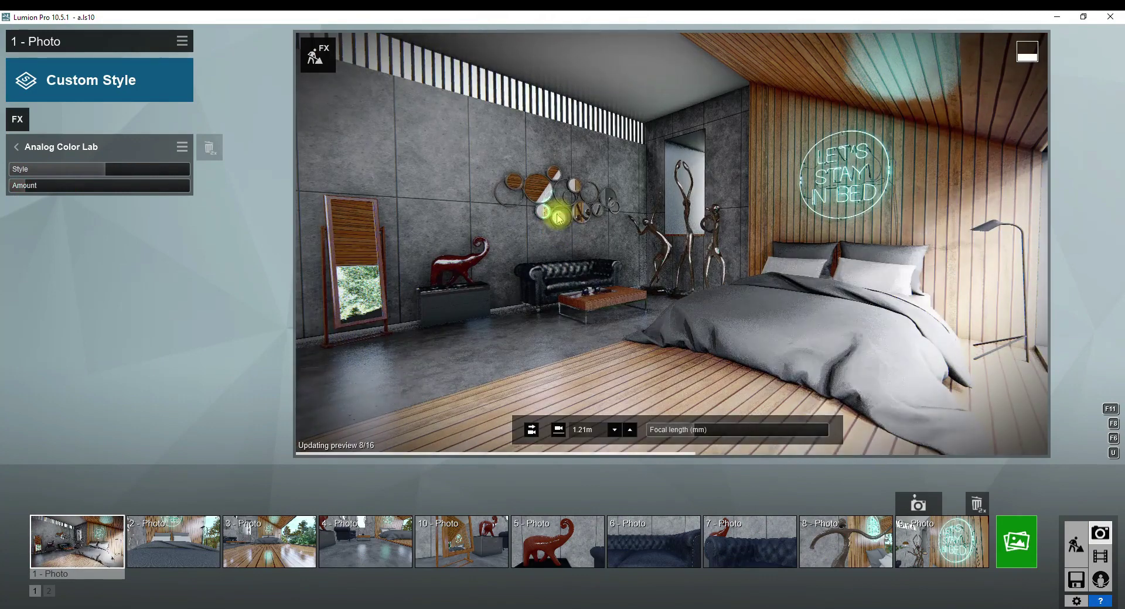
Render the '1 - Photo' view as a Desktop 1920x1080 JPG image.
click(1015, 542)
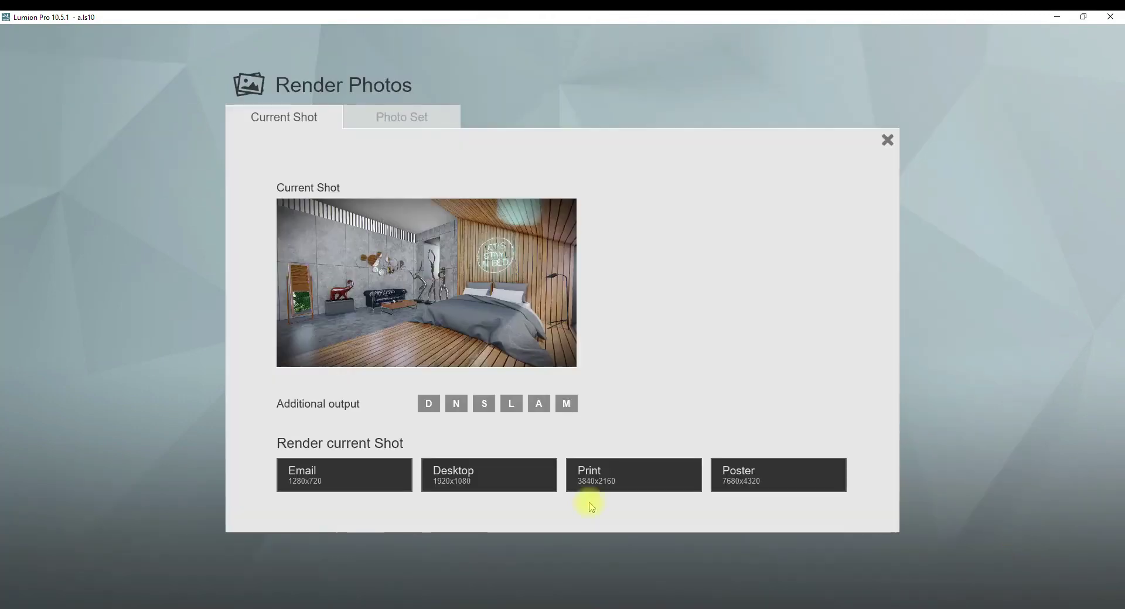
click(489, 476)
key(Return)
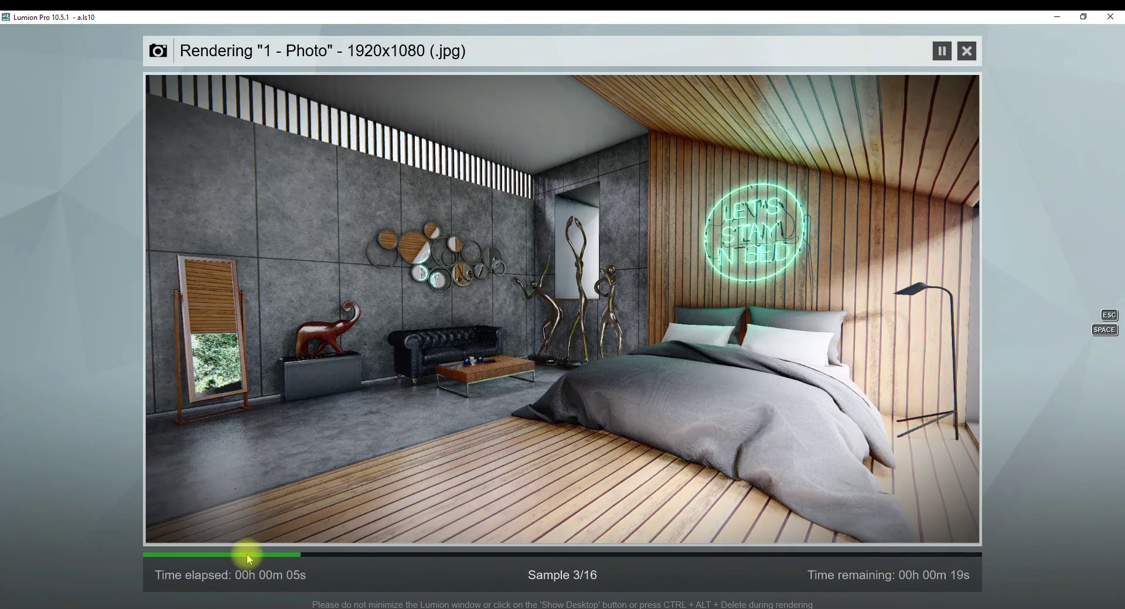